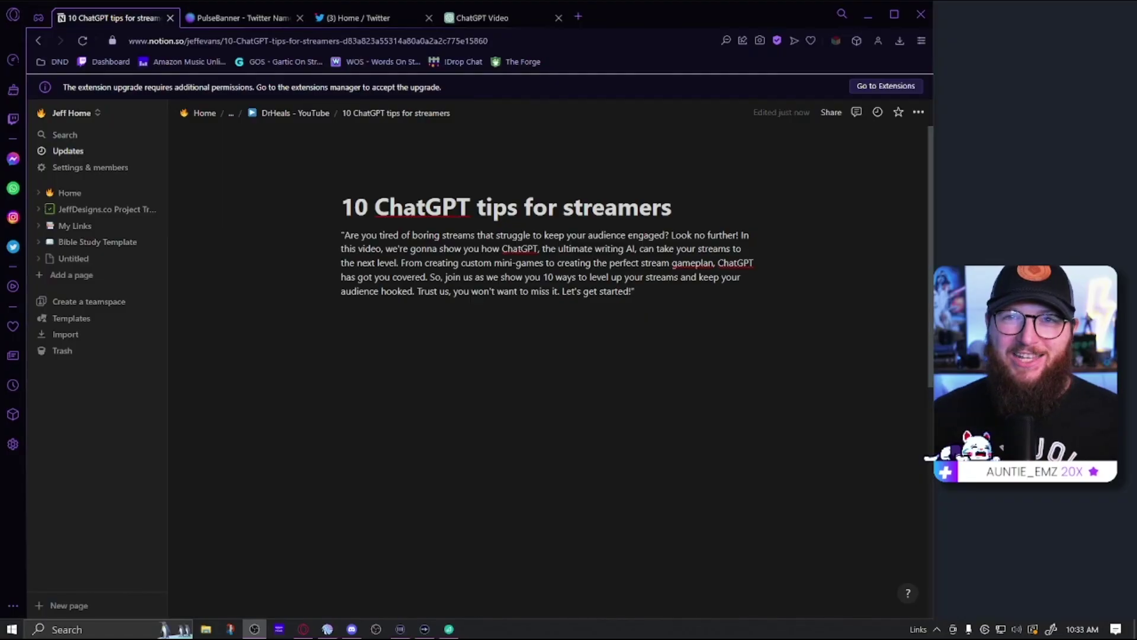
# - Add an empty block below the Notion intro paragraph, then switch to the ChatGPT Video tab
pyautogui.moveTo(517, 342); pyautogui.dragTo(341, 235)
pyautogui.click(517, 342)
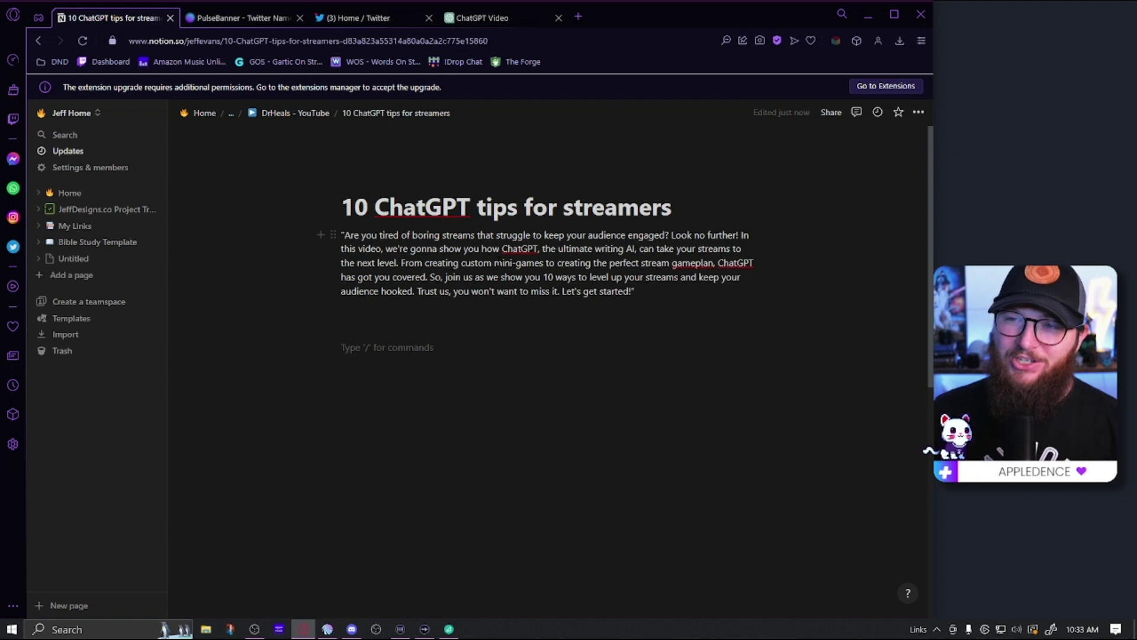
pyautogui.click(476, 23)
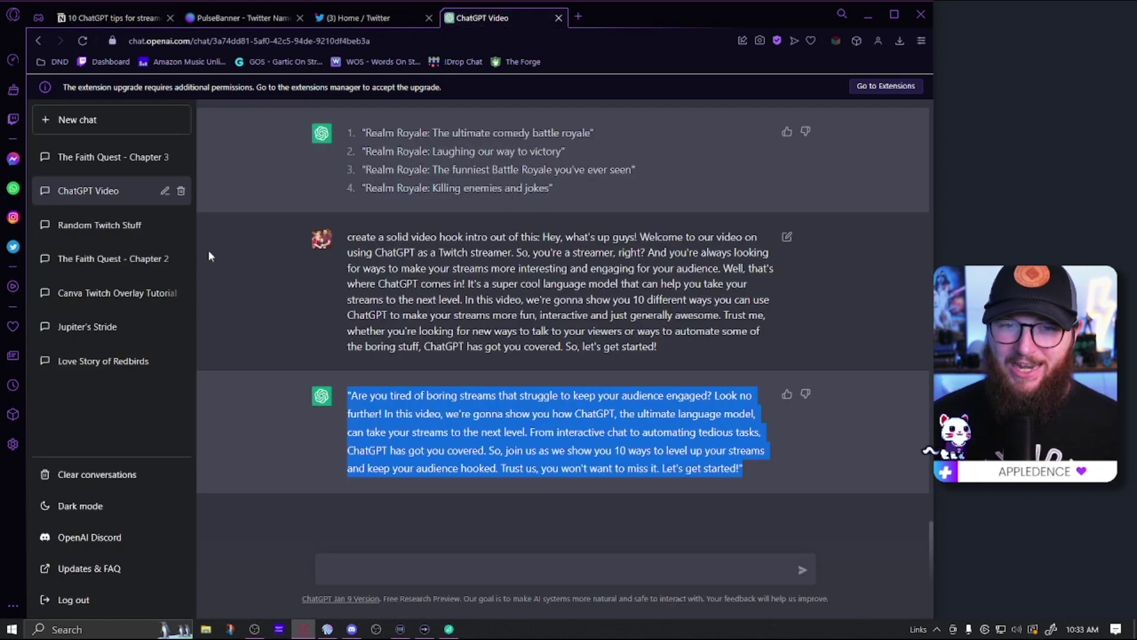
# - Glance at The Faith Quest - Chapter 3 chat, then start a new chat ready for a prompt
pyautogui.click(112, 157)
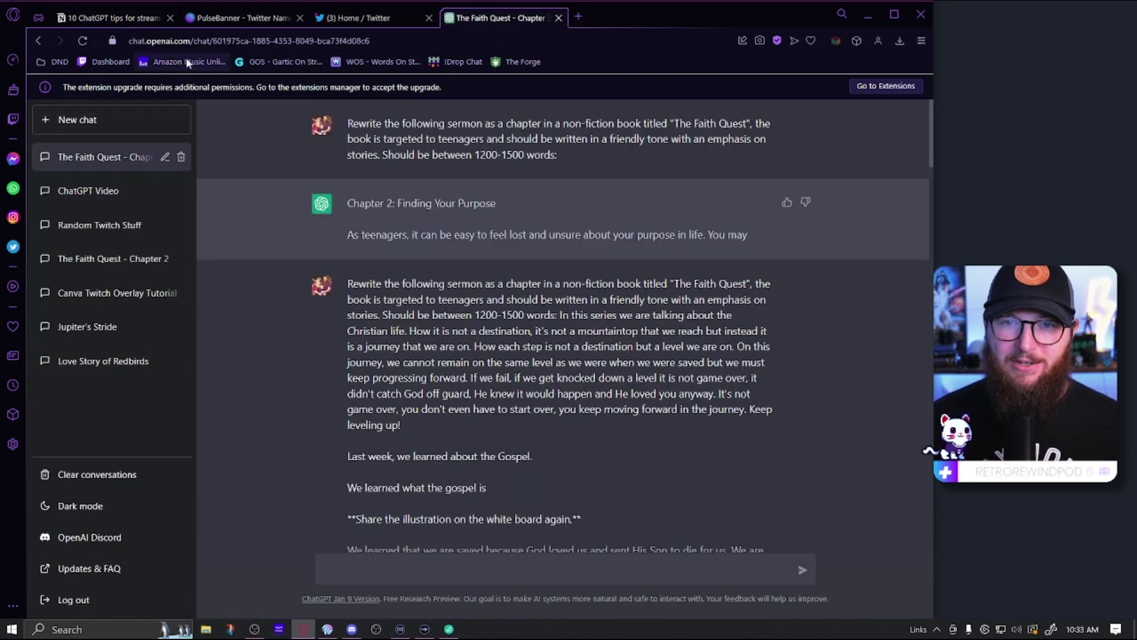
pyautogui.click(108, 120)
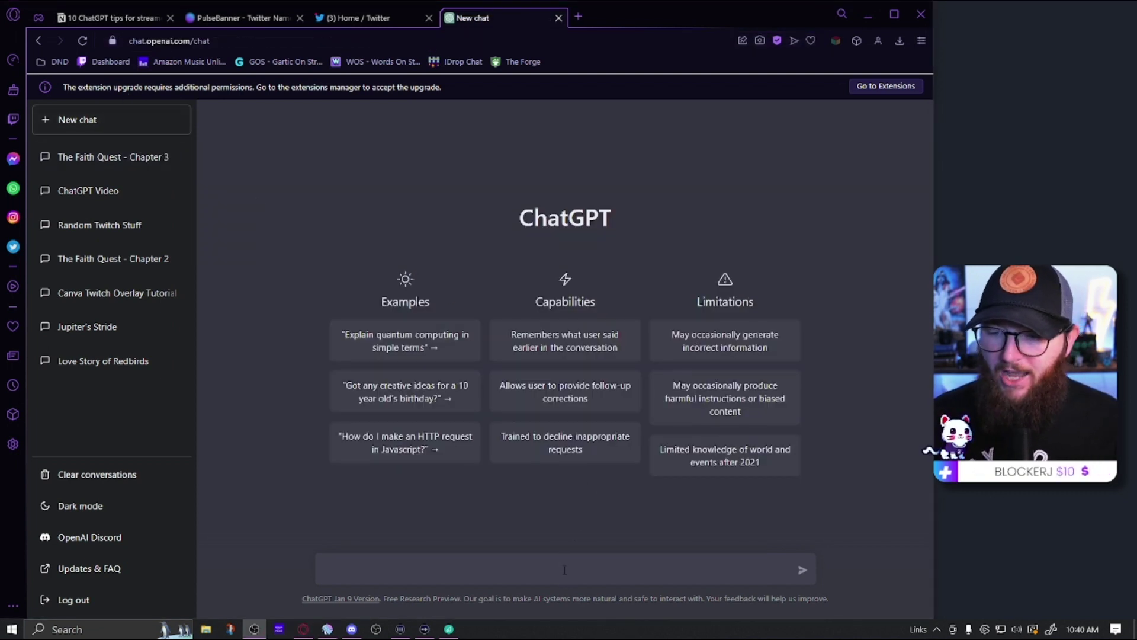
pyautogui.click(564, 570)
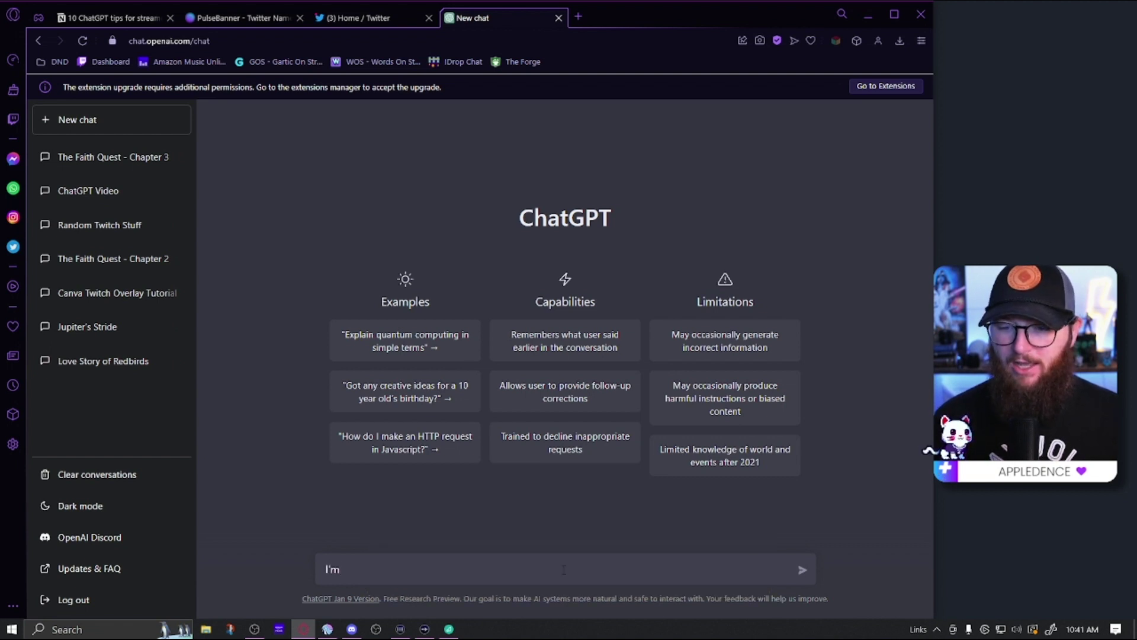
# - Ask for a 4-hour Fortnite and music Twitch stream outline, split Hour 1 to Hour 4
pyautogui.write('a fortnite streamer on twitch, create a 4 hour')
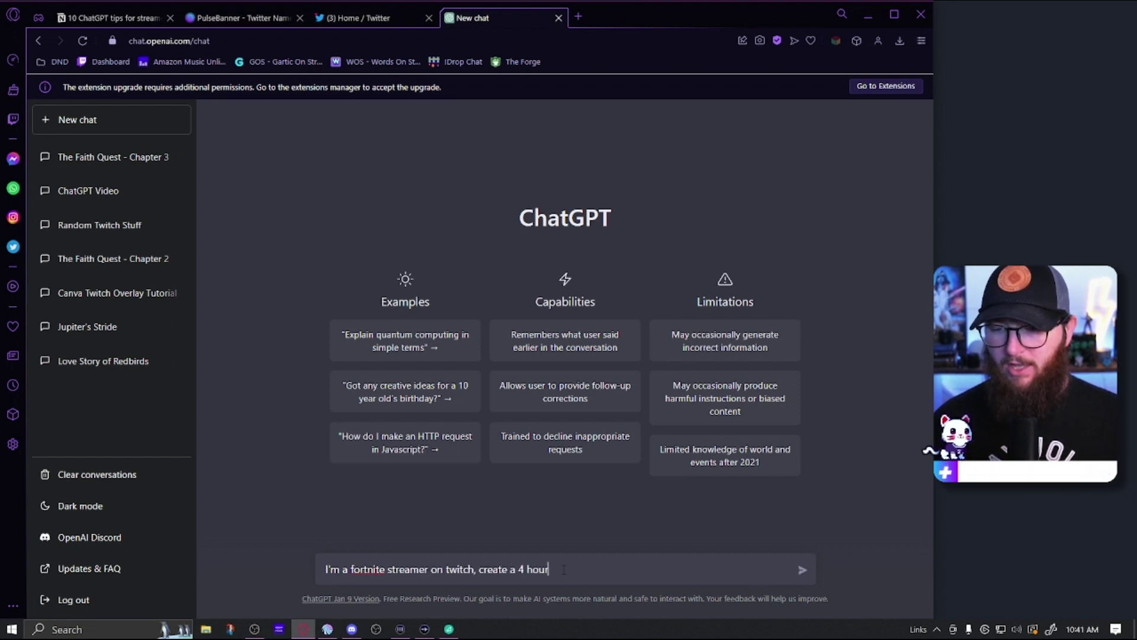
pyautogui.write(' stream outline.')
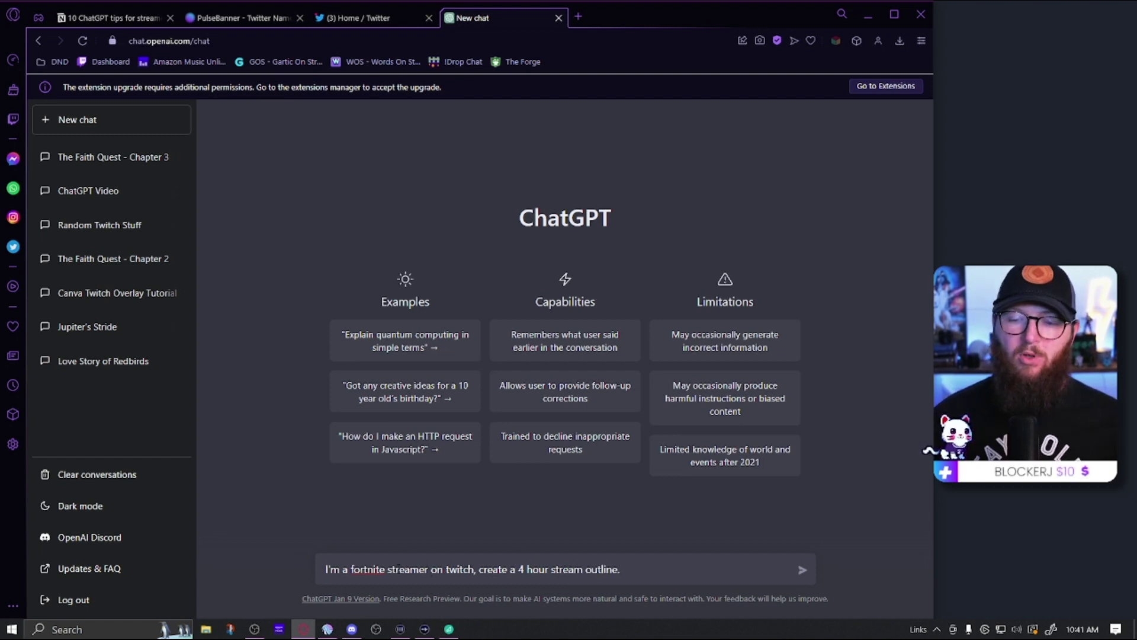
pyautogui.click(387, 569)
pyautogui.write('and')
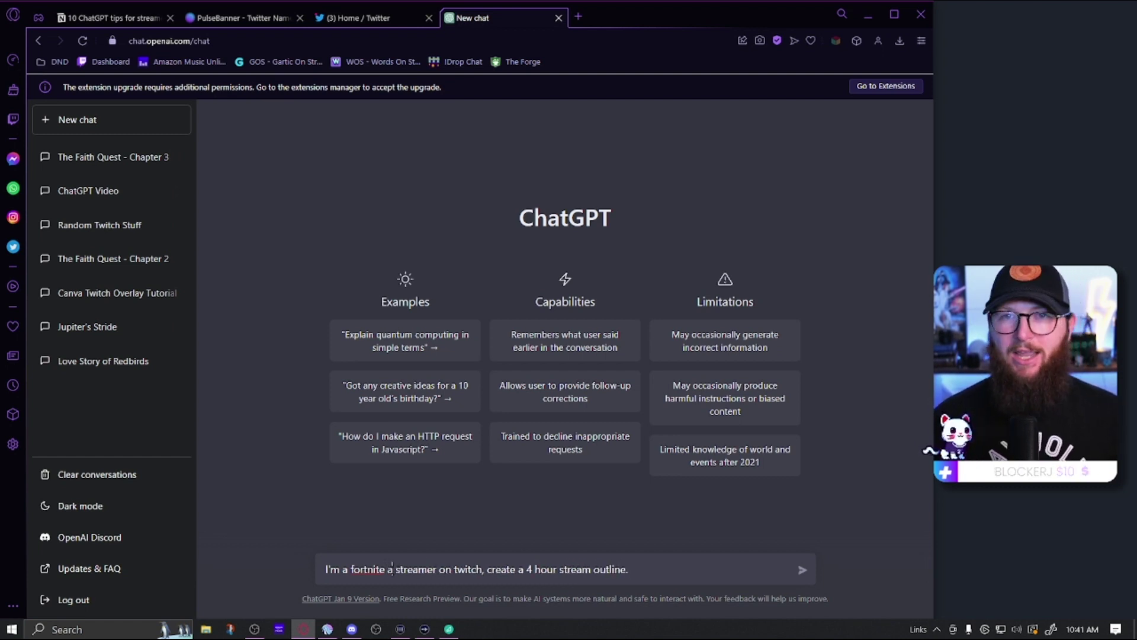
pyautogui.write(' music')
pyautogui.press('Return')
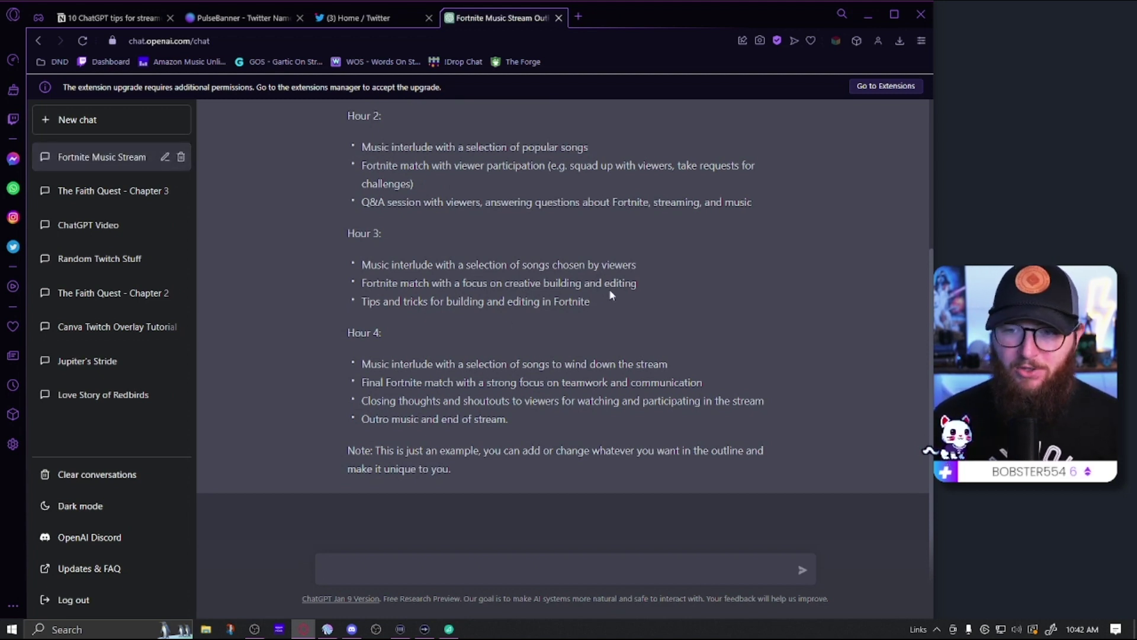
pyautogui.moveTo(418, 300); pyautogui.dragTo(604, 300)
pyautogui.click(617, 308)
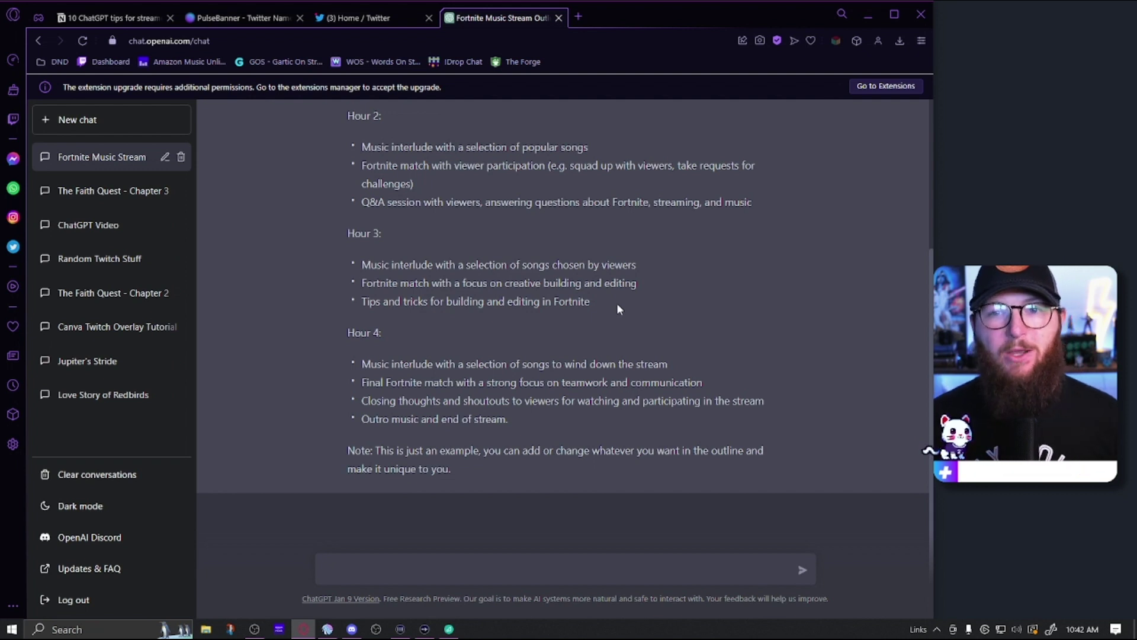
# - Ask 'give me 5 fortnite tips and tricks' and review the building, storm and aim tips
pyautogui.click(558, 564)
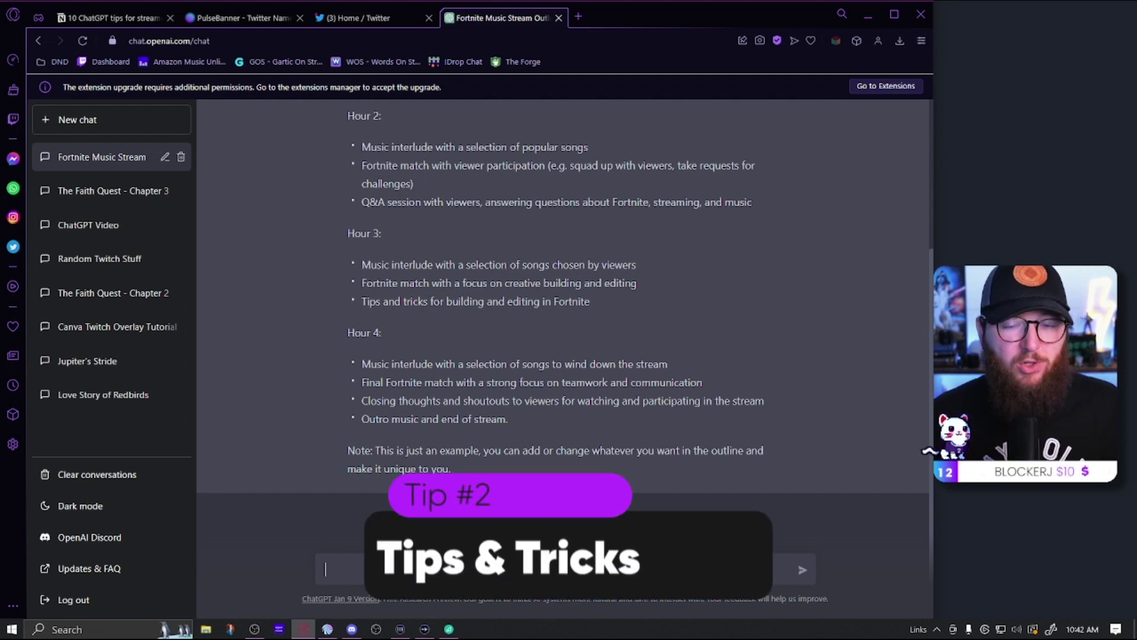
pyautogui.write('give me 5 fortnite tips and tricks')
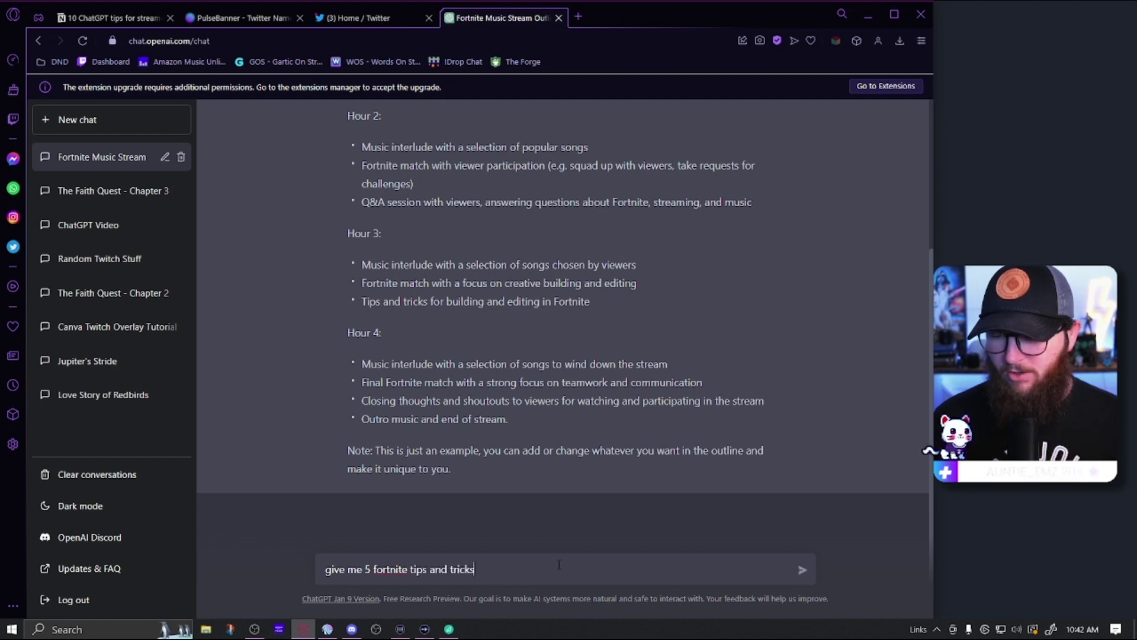
pyautogui.press('Return')
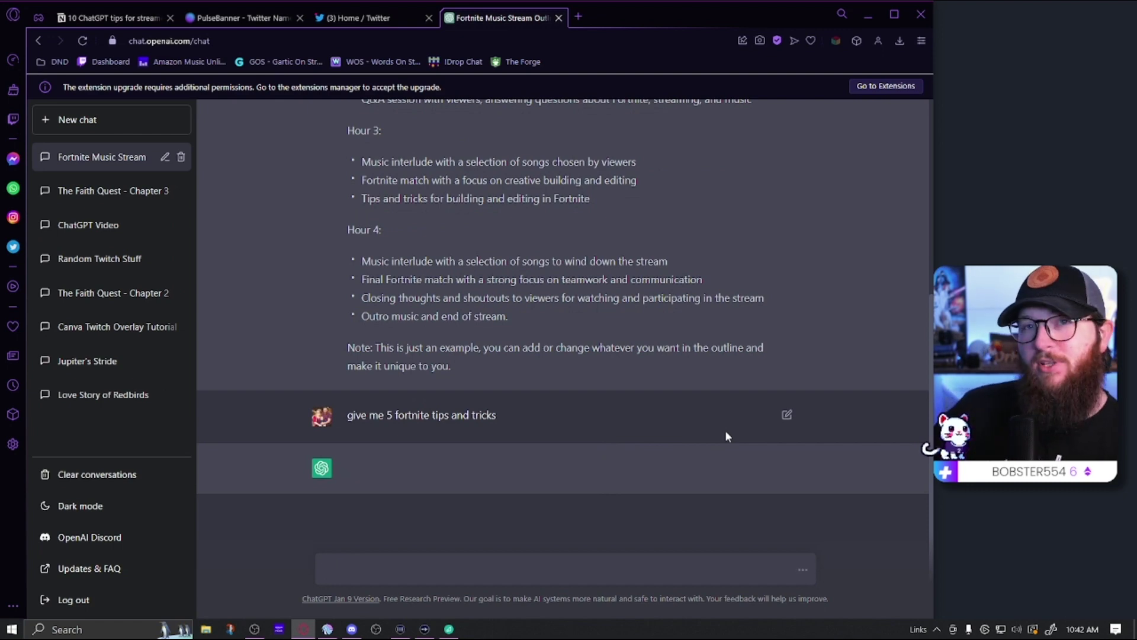
pyautogui.scroll(4, 616, 356)
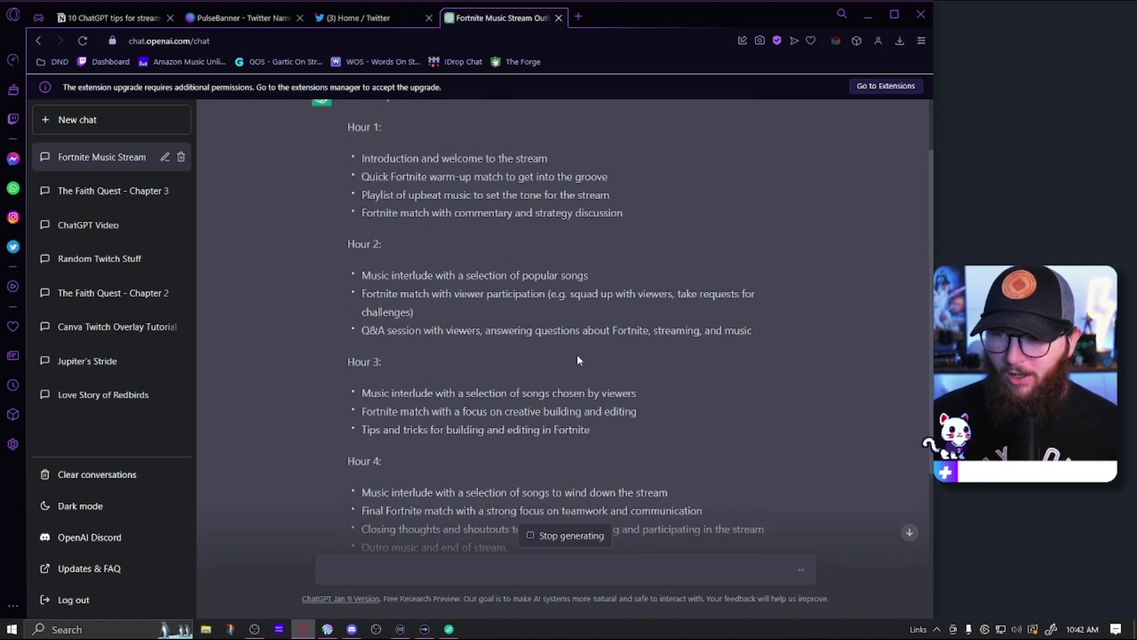
pyautogui.scroll(1, 574, 359)
pyautogui.scroll(-3, 404, 282)
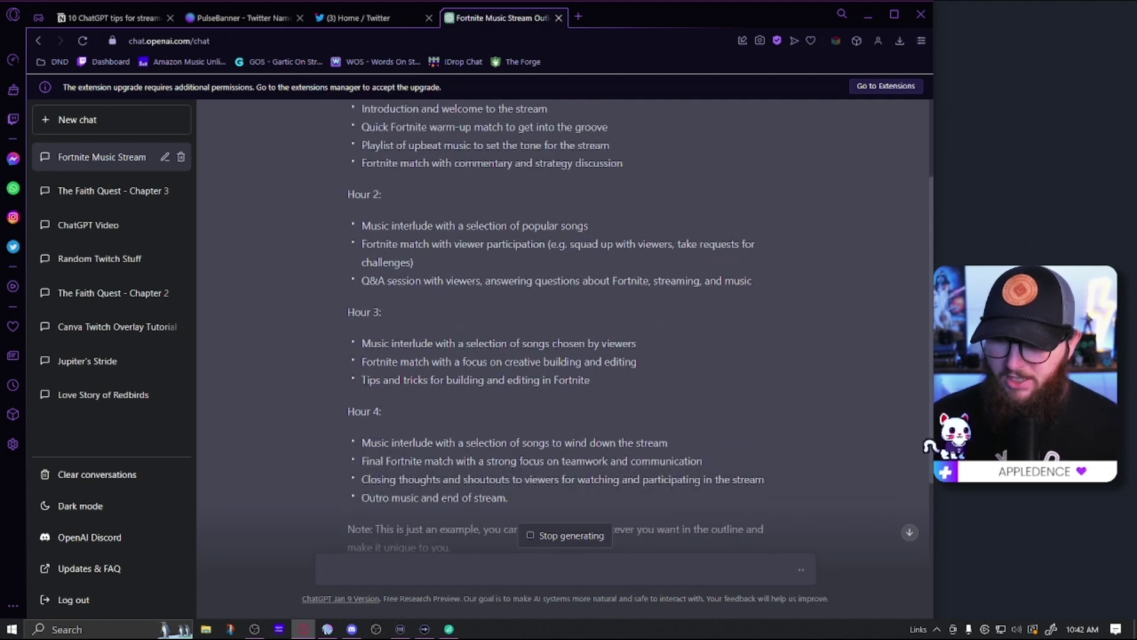
pyautogui.moveTo(385, 381); pyautogui.dragTo(616, 380)
pyautogui.click(642, 374)
pyautogui.scroll(-4, 641, 375)
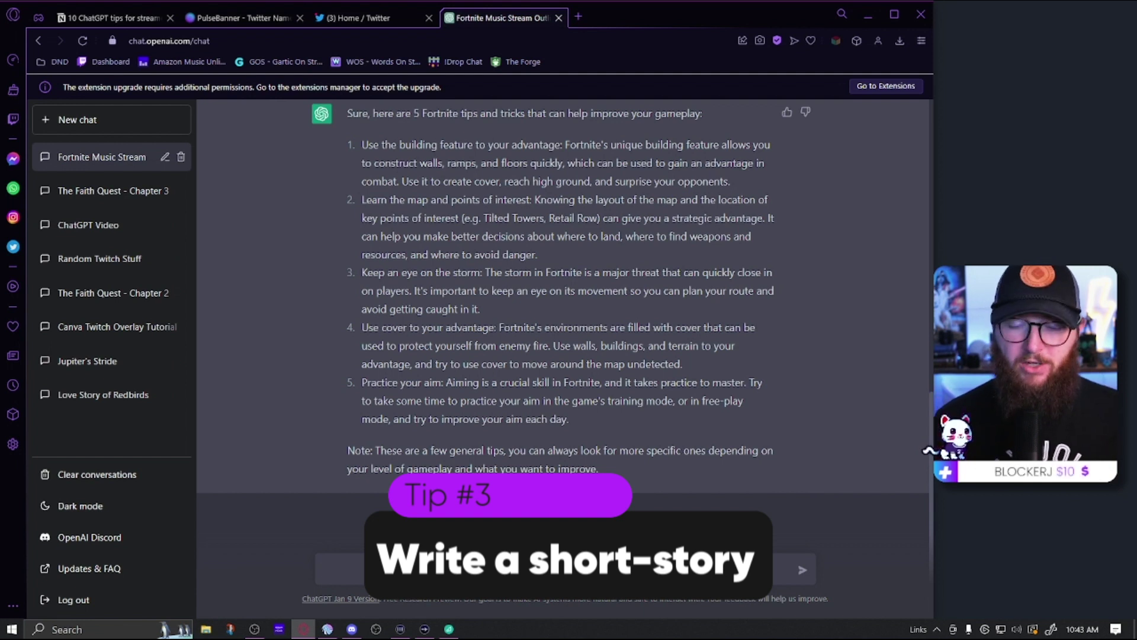
# - Request a Fortnite fiction short story under 500 words about three friends winning a tournament
pyautogui.write('a fortnite fiction short stor')
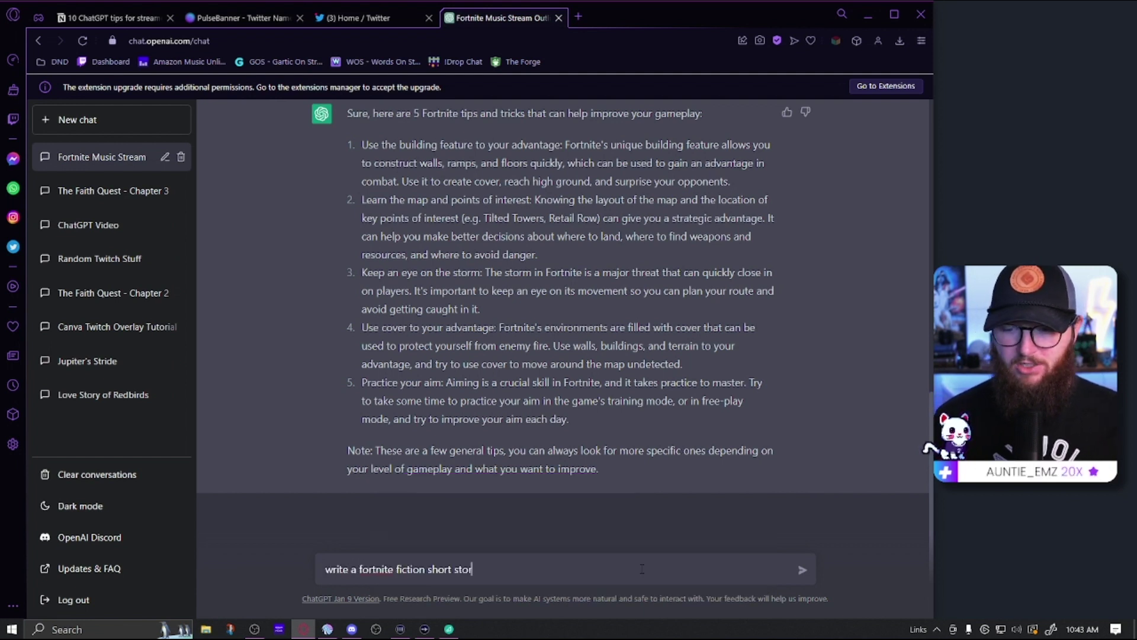
pyautogui.write('y, keep it under 500 words')
pyautogui.press('Return')
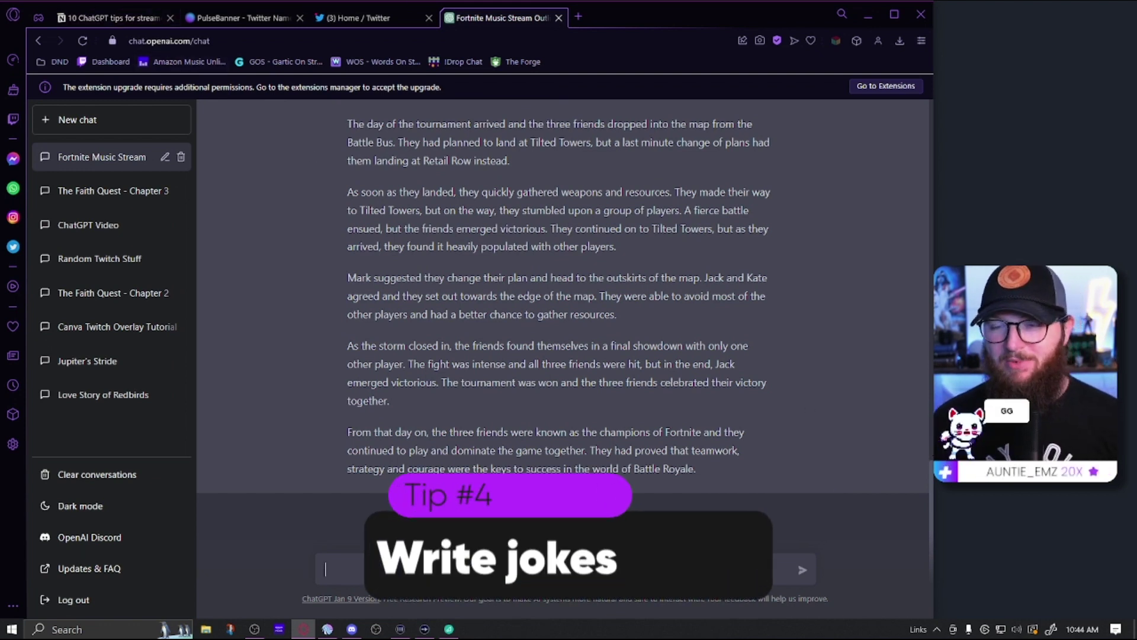
pyautogui.click(499, 565)
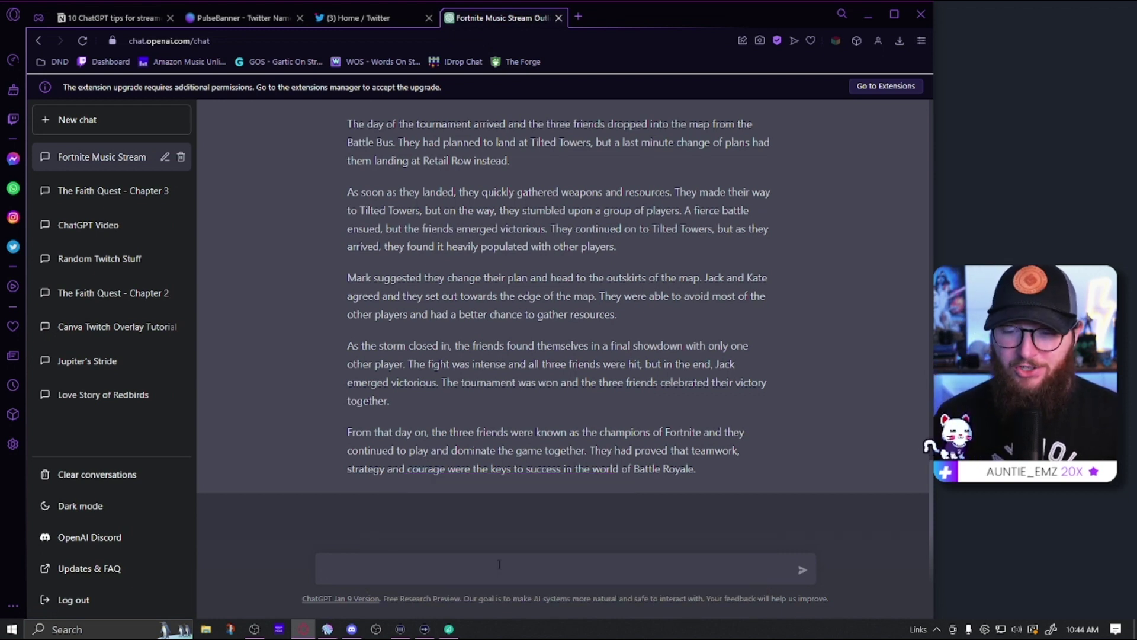
# - Ask 'write 10 fortnite jokes' and check the punchline of joke 4
pyautogui.write('write 10')
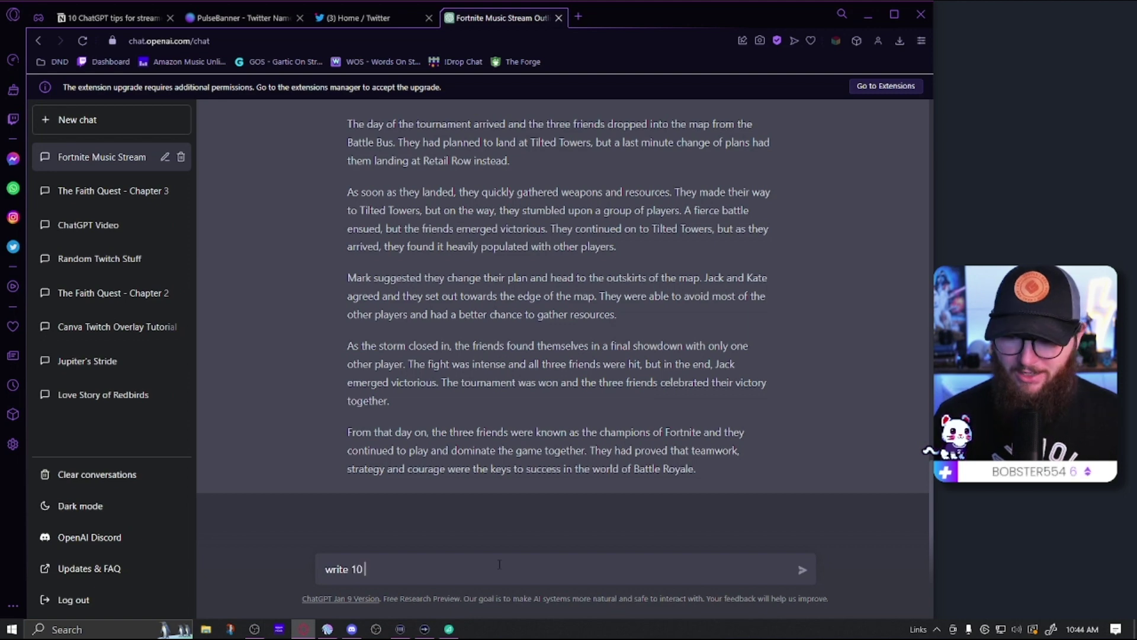
pyautogui.write(' fortnite jokes')
pyautogui.press('Return')
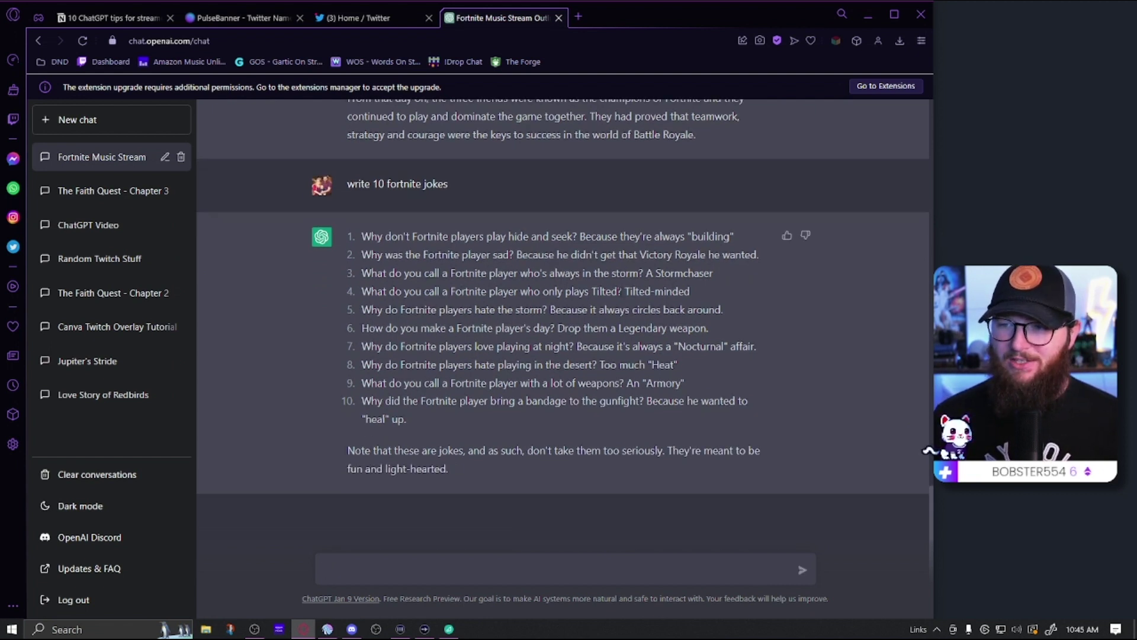
pyautogui.moveTo(626, 291); pyautogui.dragTo(736, 296)
pyautogui.click(717, 299)
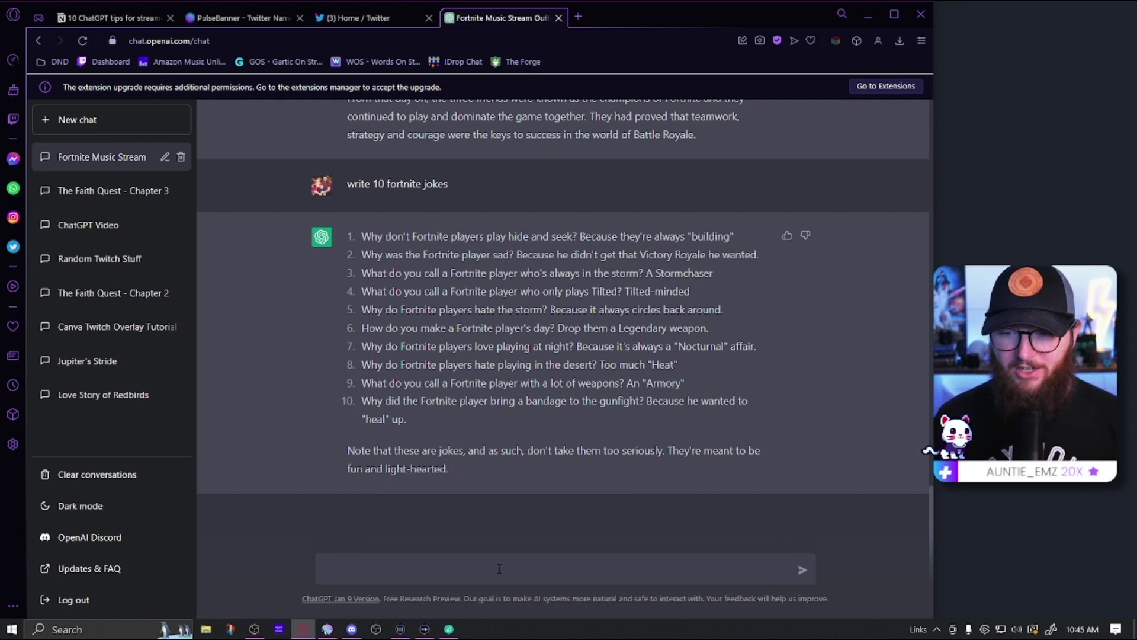
# - Request 5 Fortnite trivia questions and review answers such as Battle Bus, Save the World and G
pyautogui.write('Write ')
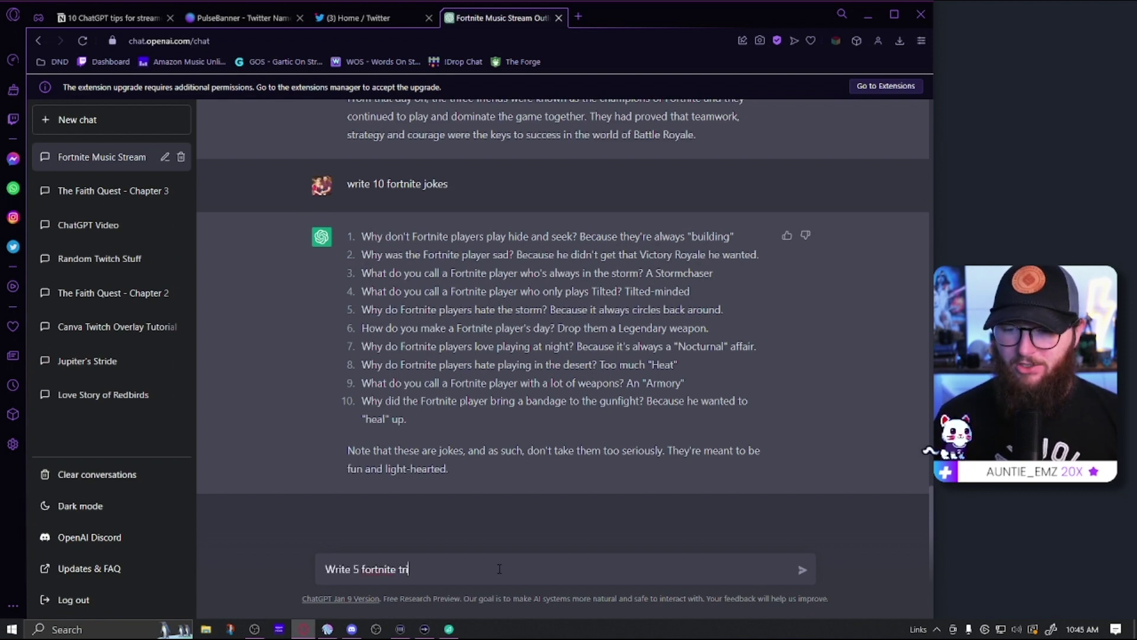
pyautogui.write('5 fortnite trivia questions')
pyautogui.press('Return')
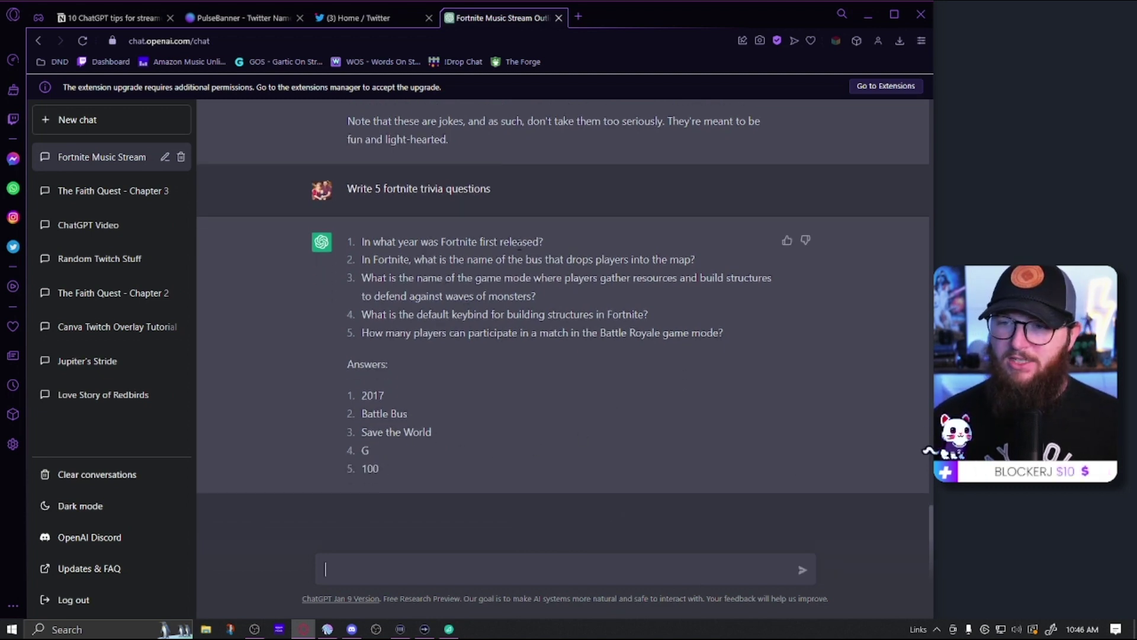
pyautogui.moveTo(468, 415); pyautogui.dragTo(350, 418)
pyautogui.click(505, 386)
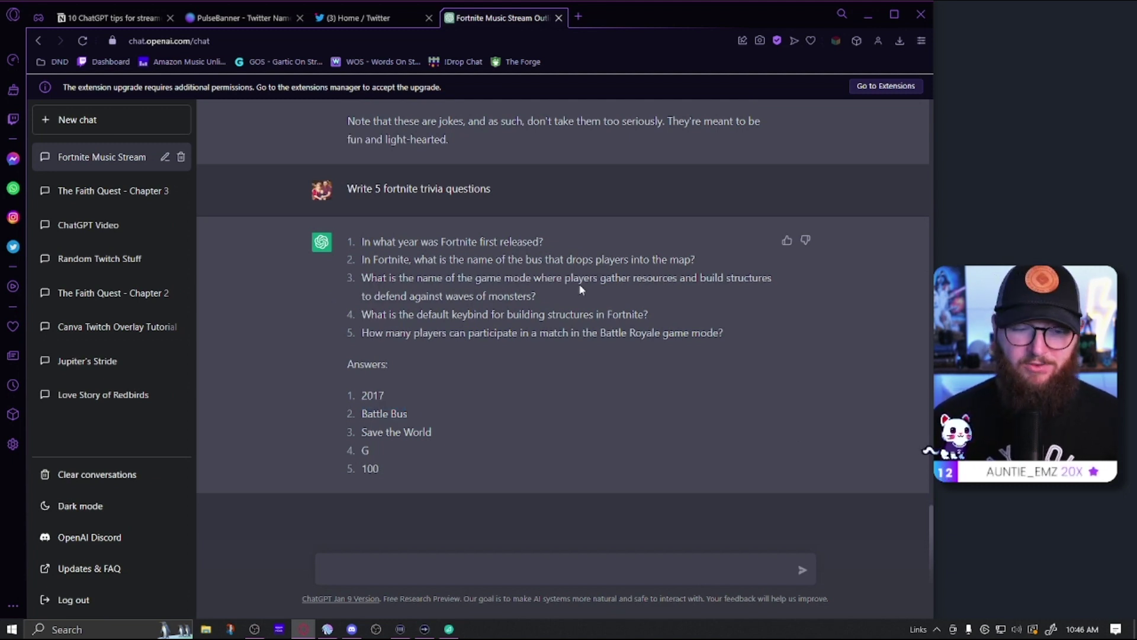
pyautogui.moveTo(442, 426); pyautogui.dragTo(360, 432)
pyautogui.click(446, 431)
pyautogui.moveTo(447, 431); pyautogui.dragTo(359, 437)
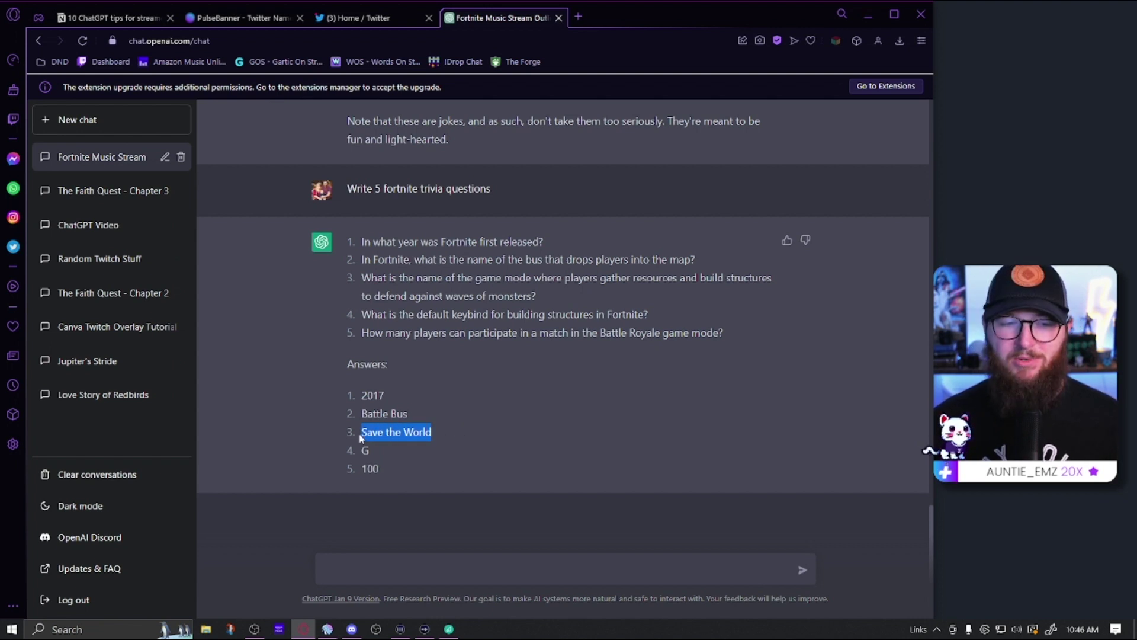
pyautogui.click(644, 391)
pyautogui.moveTo(443, 314); pyautogui.dragTo(653, 314)
pyautogui.click(666, 316)
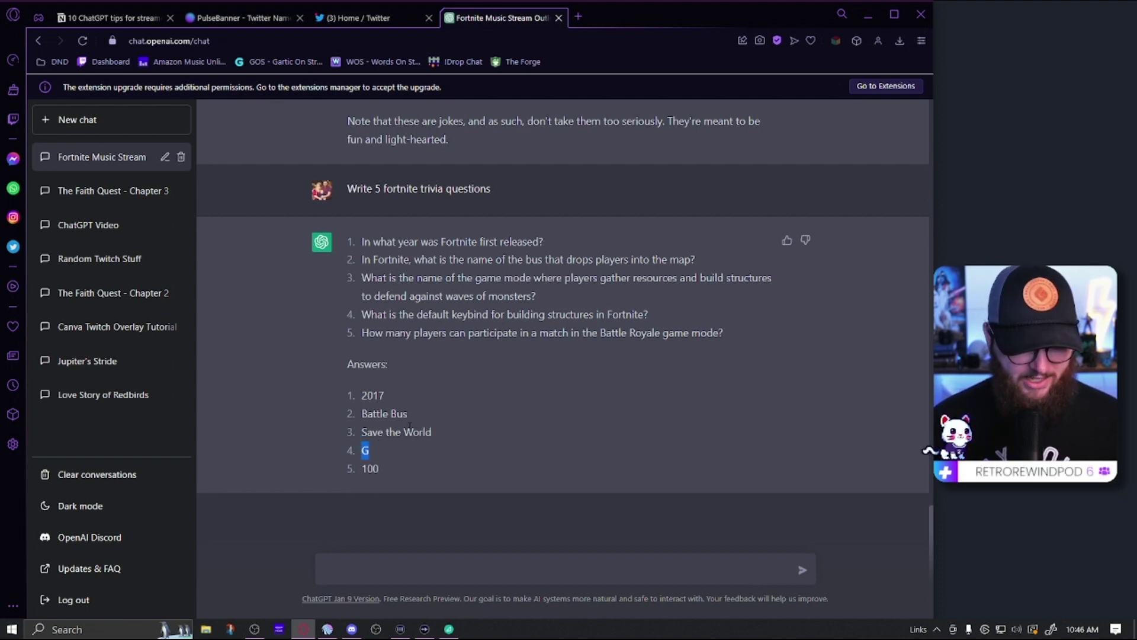
pyautogui.click(482, 423)
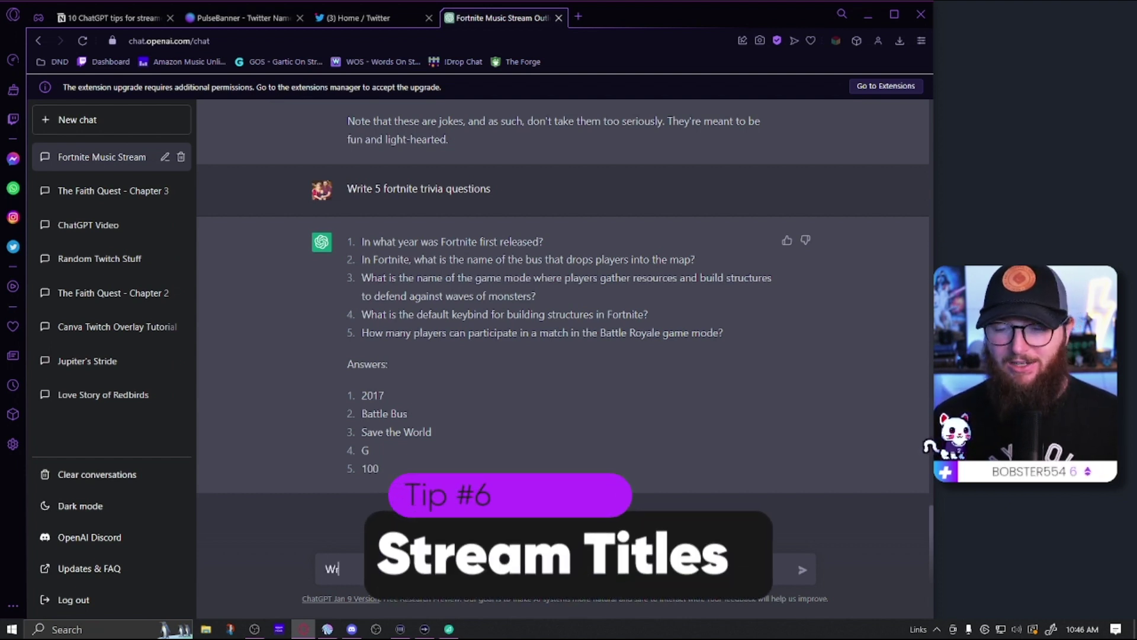
# - Ask for five funny Fortnite stream titles, then paste and send 'Write 5 D&D trivia questions'
pyautogui.write('unn')
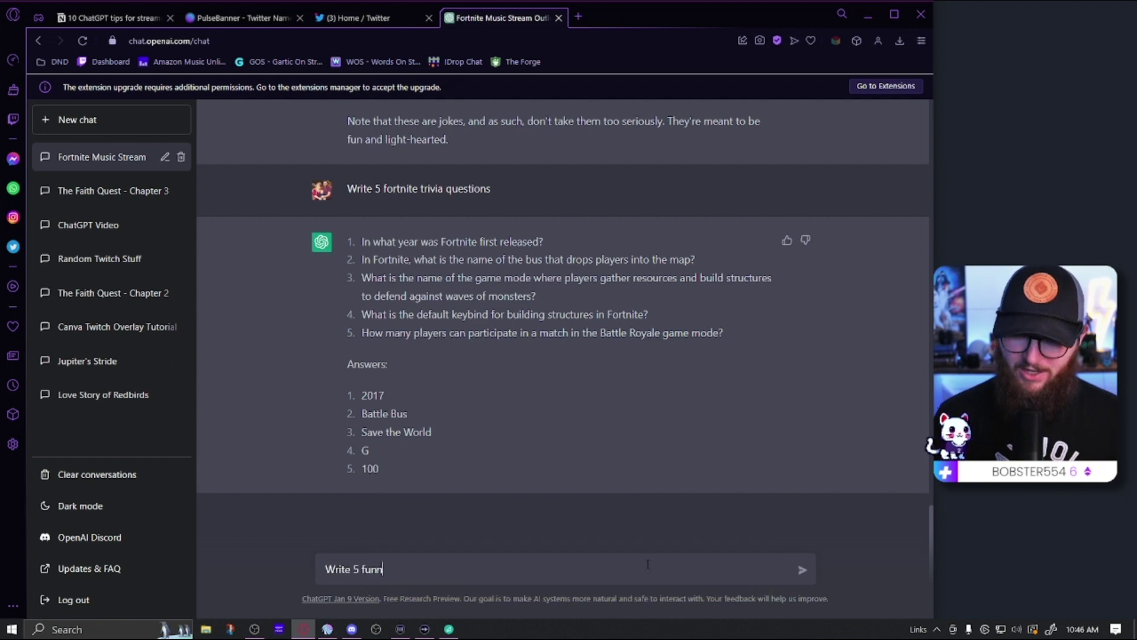
pyautogui.write('y fortnite stream titles')
pyautogui.press('Return')
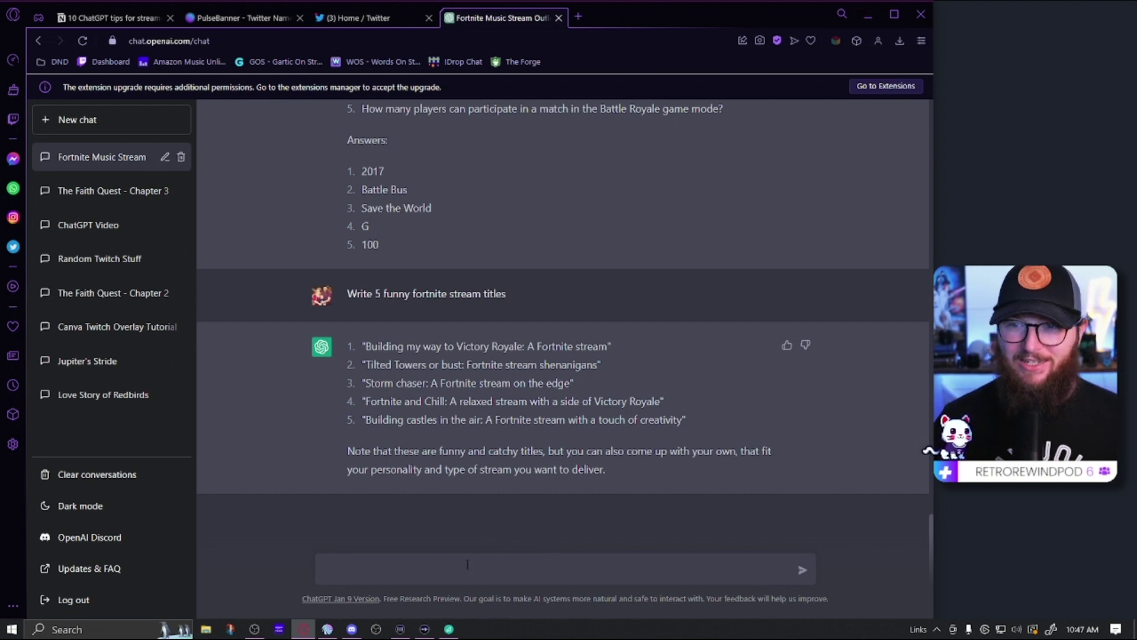
pyautogui.scroll(2, 523, 304)
pyautogui.scroll(2, 522, 474)
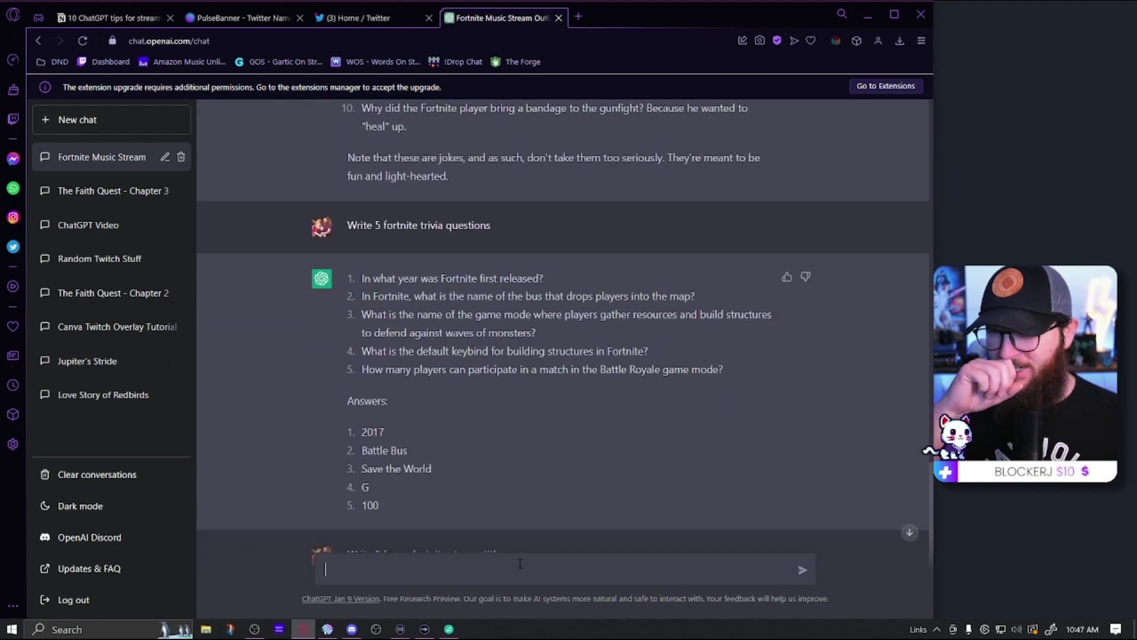
pyautogui.write('Write 5 D&D trivia questions')
pyautogui.press('Return')
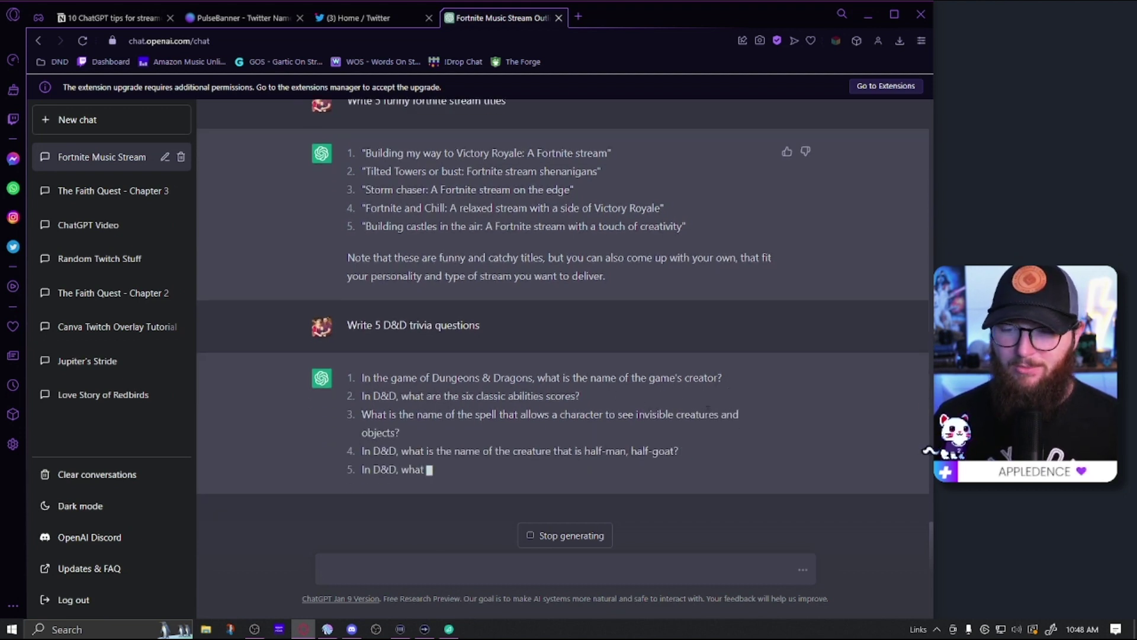
# - Review the five D&D trivia answers, select 'Charisma', and focus the message box
pyautogui.scroll(3, 560, 414)
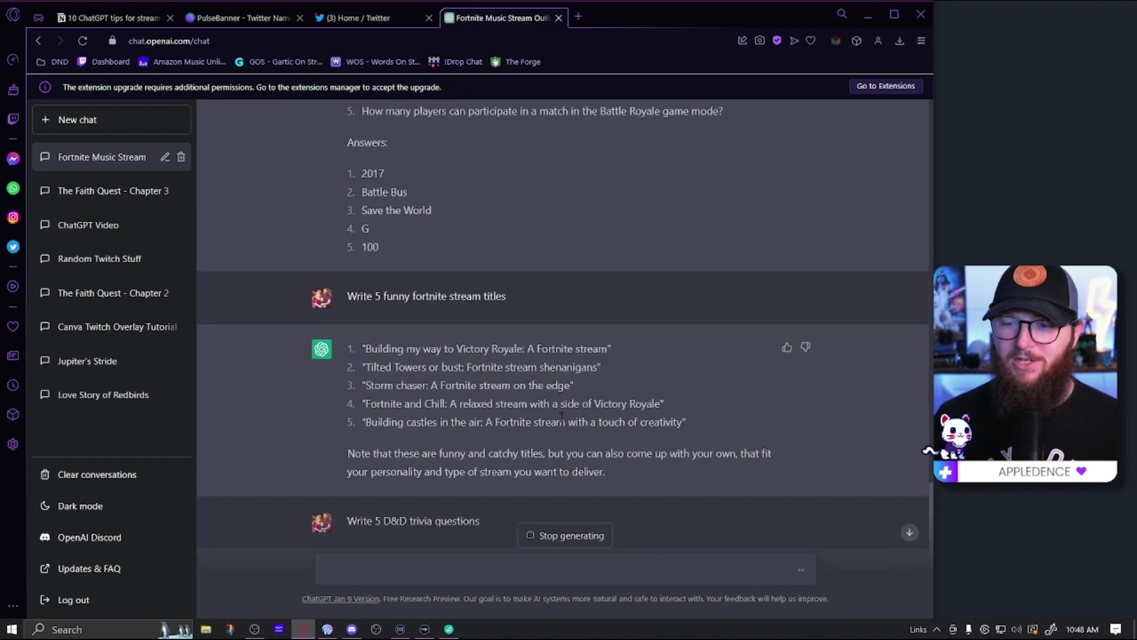
pyautogui.scroll(-2, 560, 414)
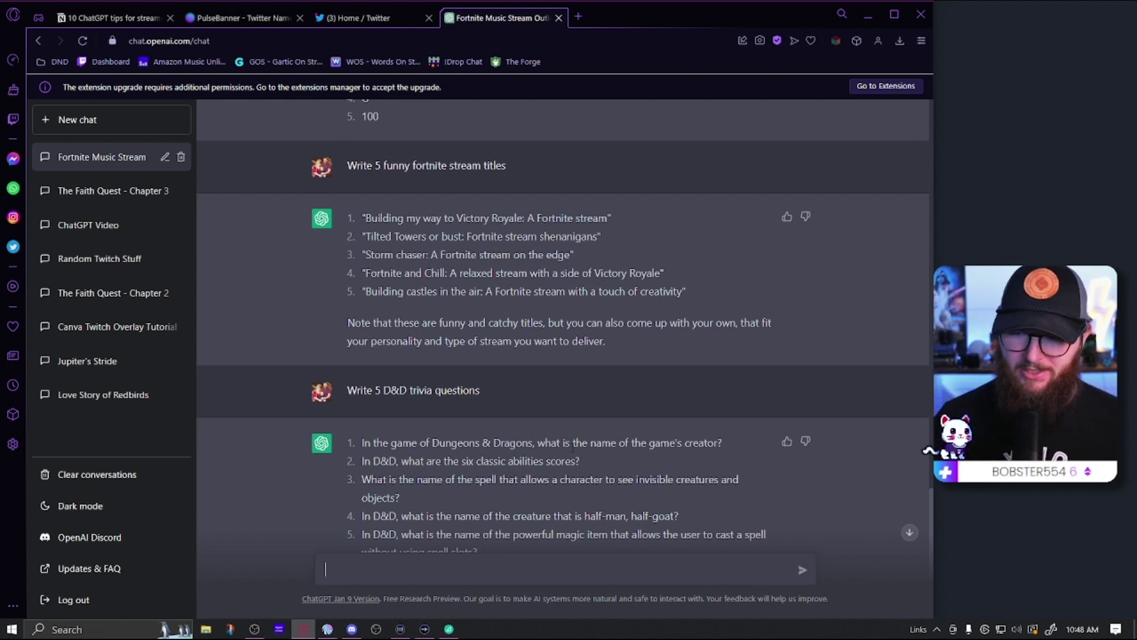
pyautogui.scroll(-3, 699, 509)
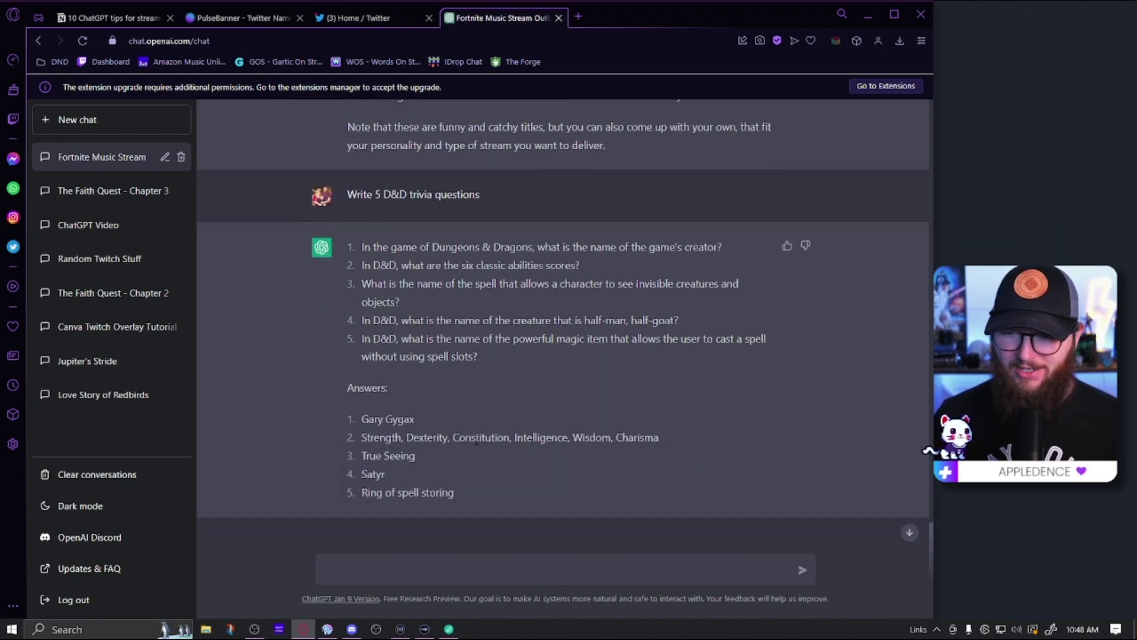
pyautogui.moveTo(662, 437); pyautogui.dragTo(611, 437)
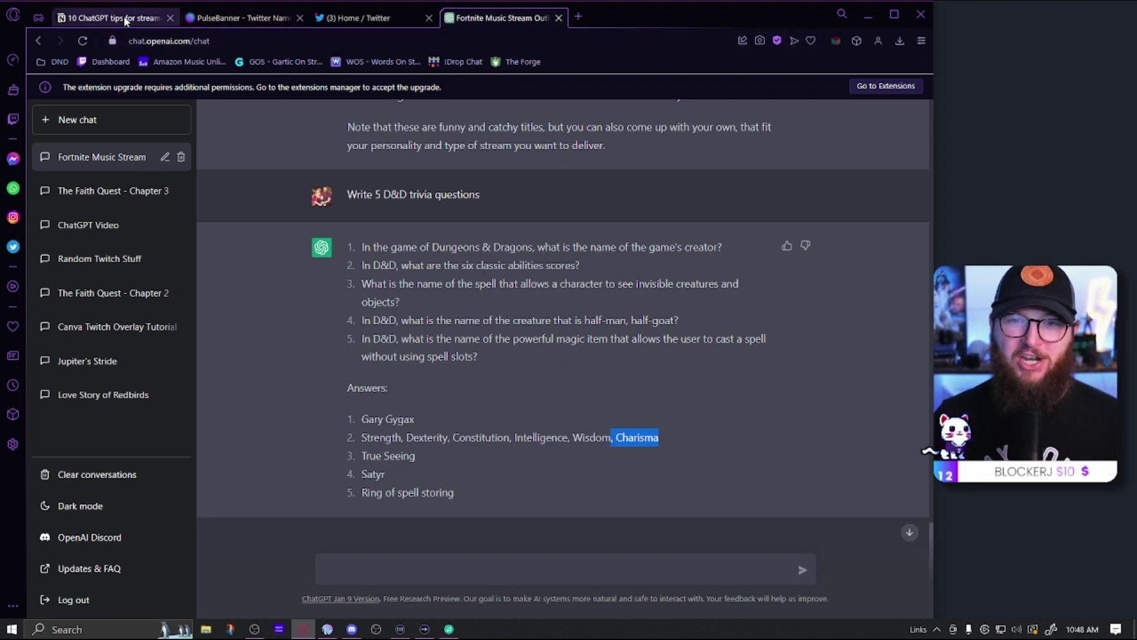
pyautogui.click(419, 561)
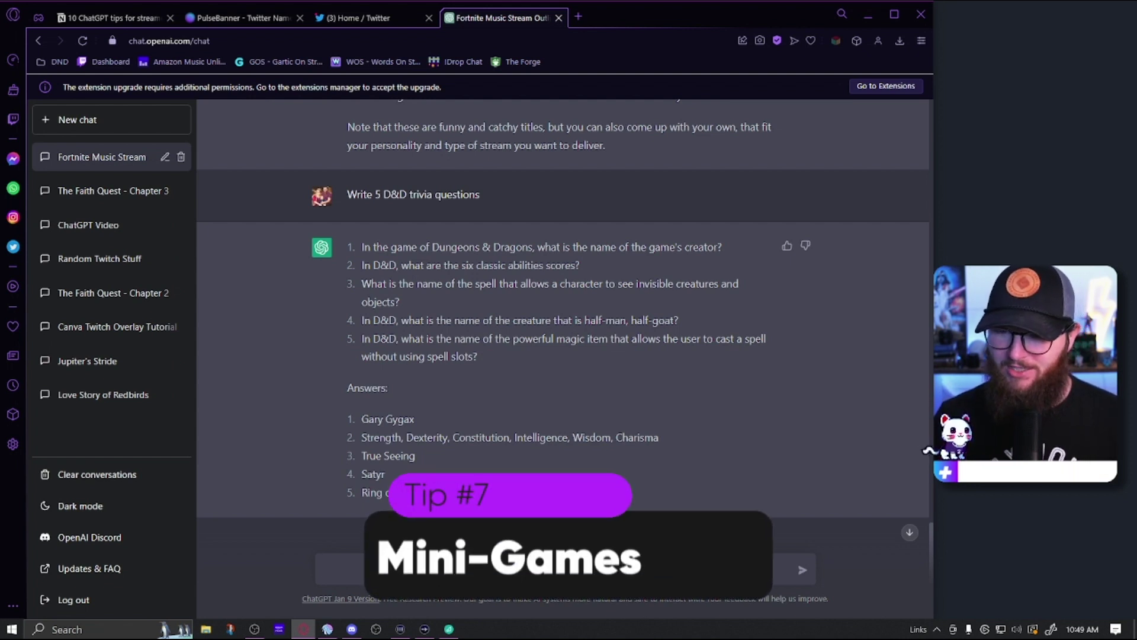
# - Ask for a D&D themed text-based Twitch minigame for chat
pyautogui.write('D&D themed twitch minigame')
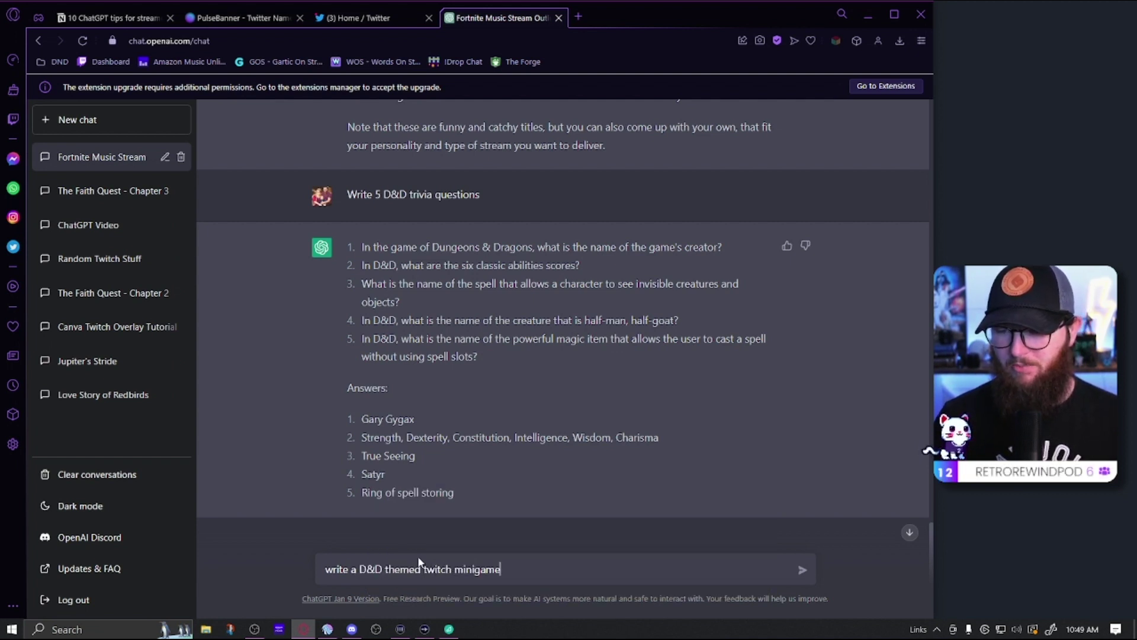
pyautogui.write(' text-based')
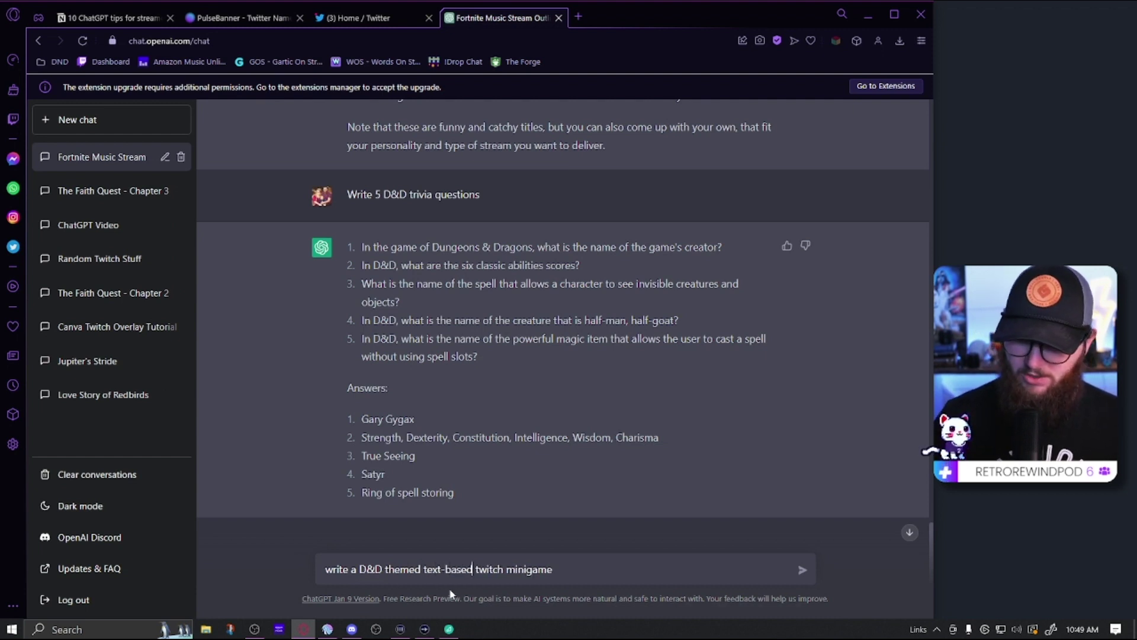
pyautogui.click(565, 569)
pyautogui.write('for chat')
pyautogui.press('Return')
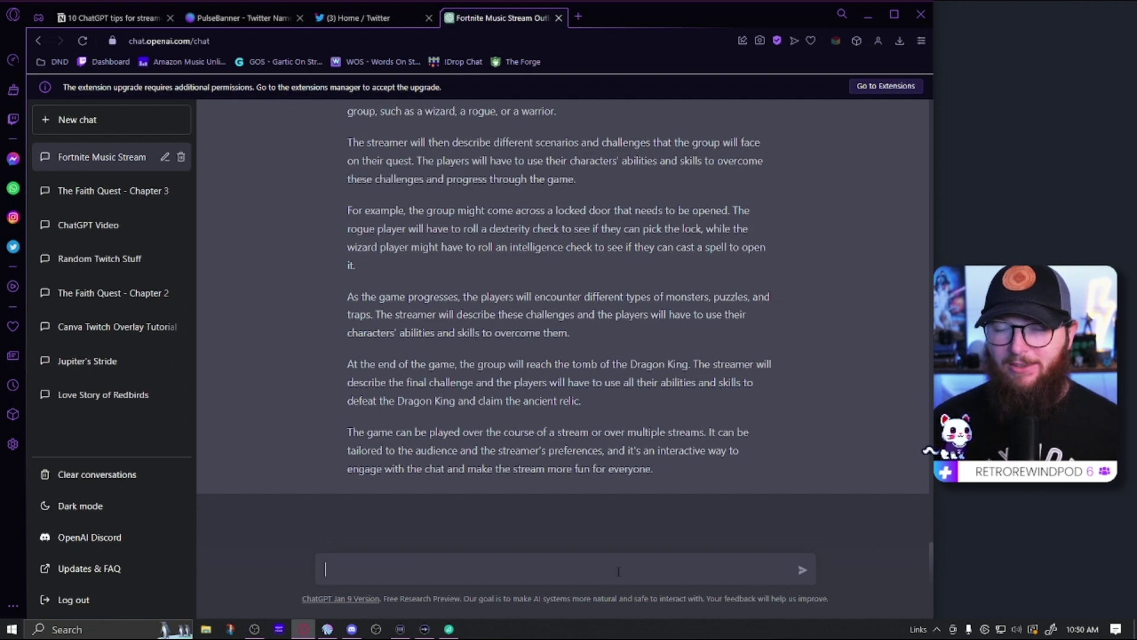
# - Ask for the storyline of The Lost Tomb of the Dragon King and stop it partway
pyautogui.write('ll me the storyline')
pyautogui.press('Return')
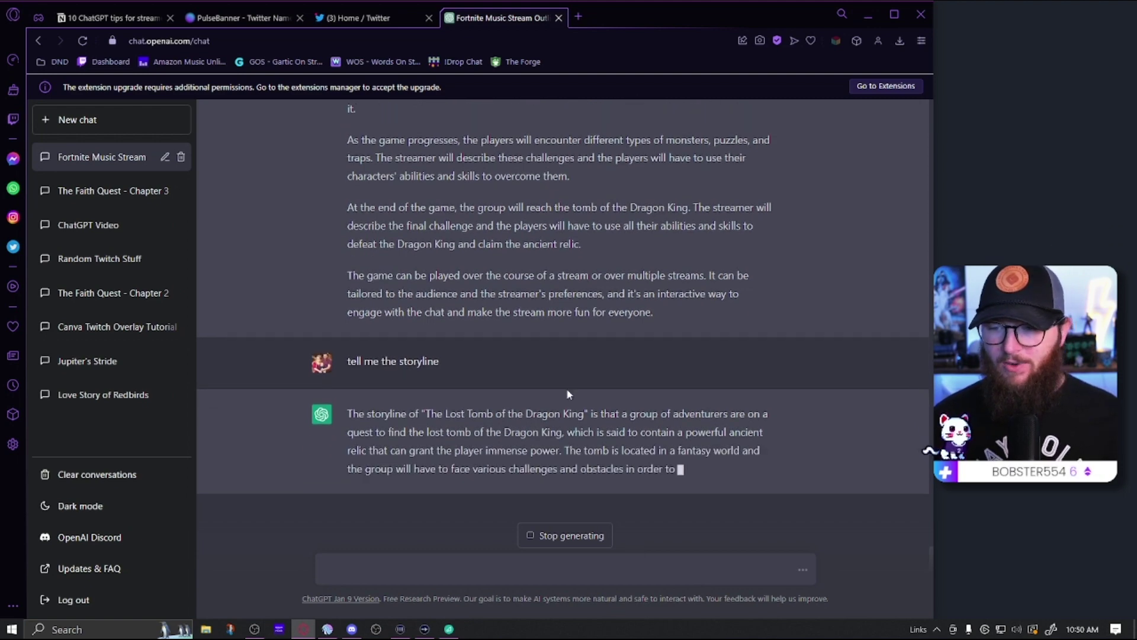
pyautogui.click(588, 533)
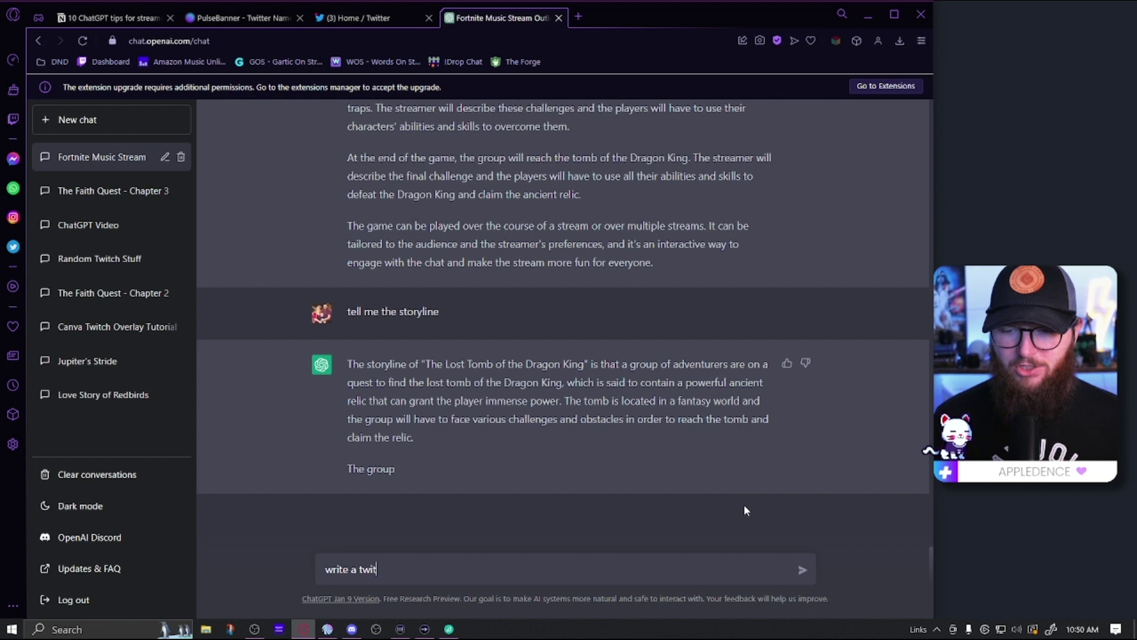
# - Ask for a Twitch chat counting minigame and stop the 'Count to 100' reply partway
pyautogui.write('chat count')
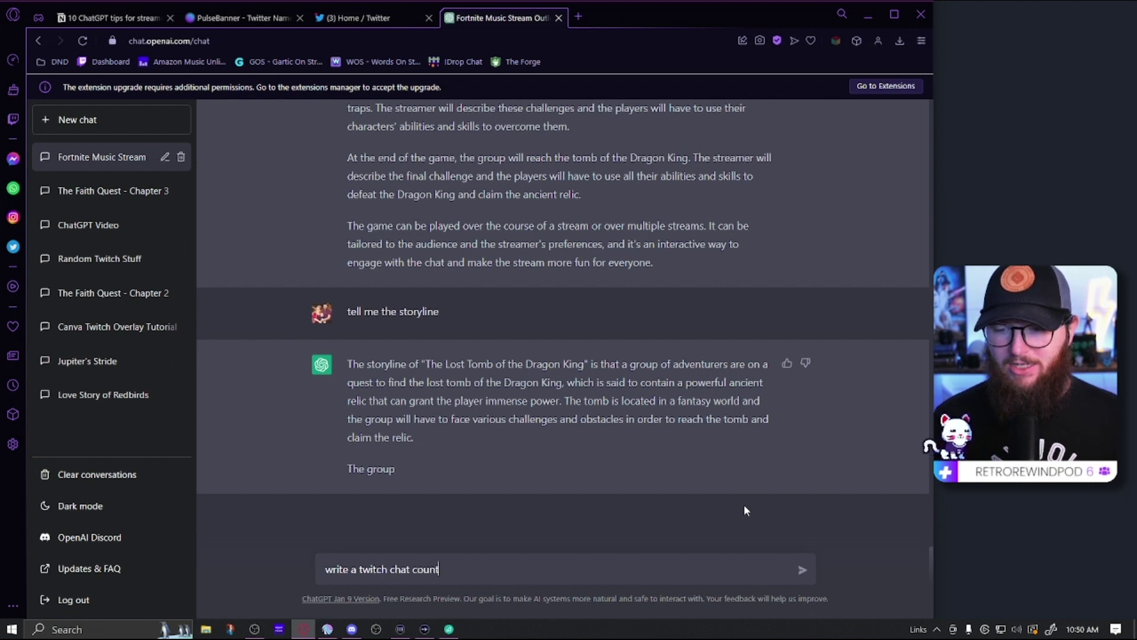
pyautogui.write('ing minigame')
pyautogui.press('Return')
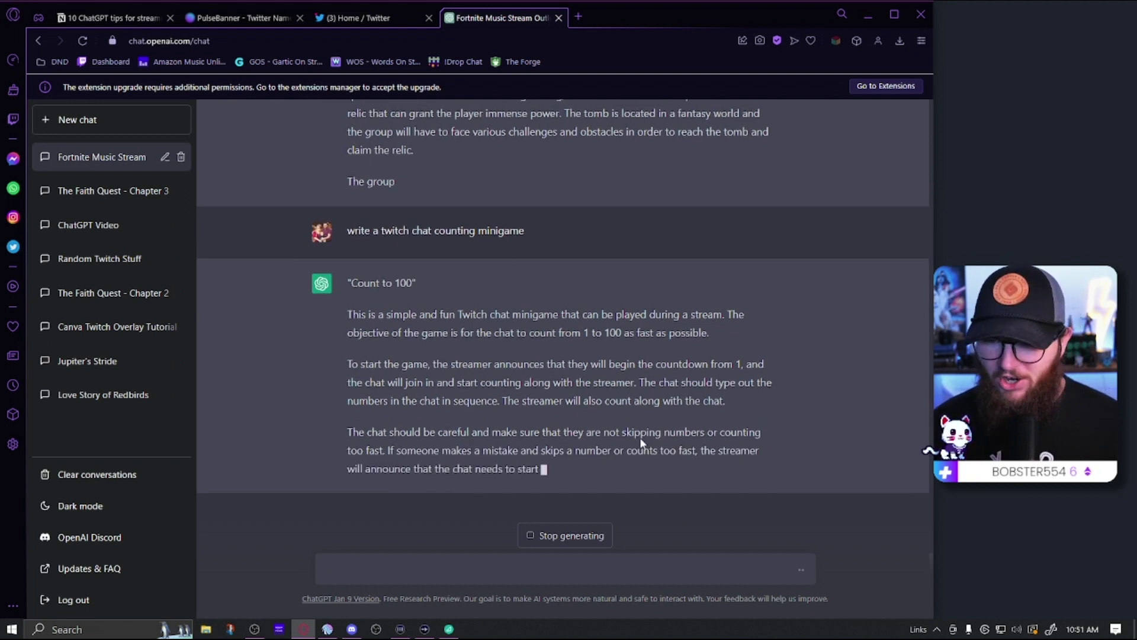
pyautogui.click(604, 529)
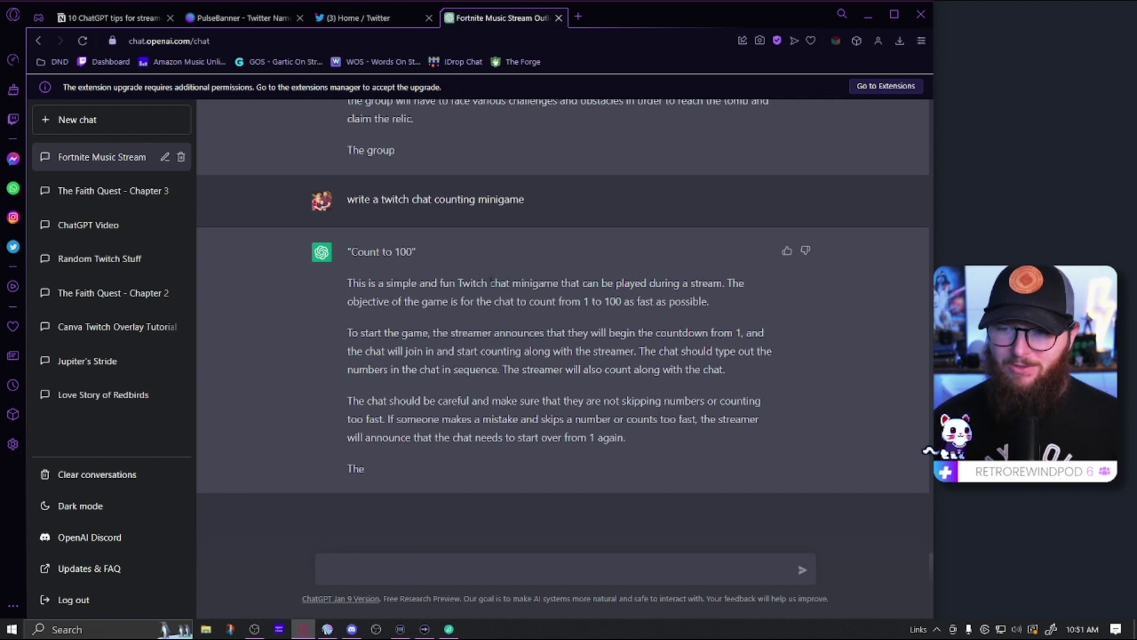
pyautogui.click(520, 573)
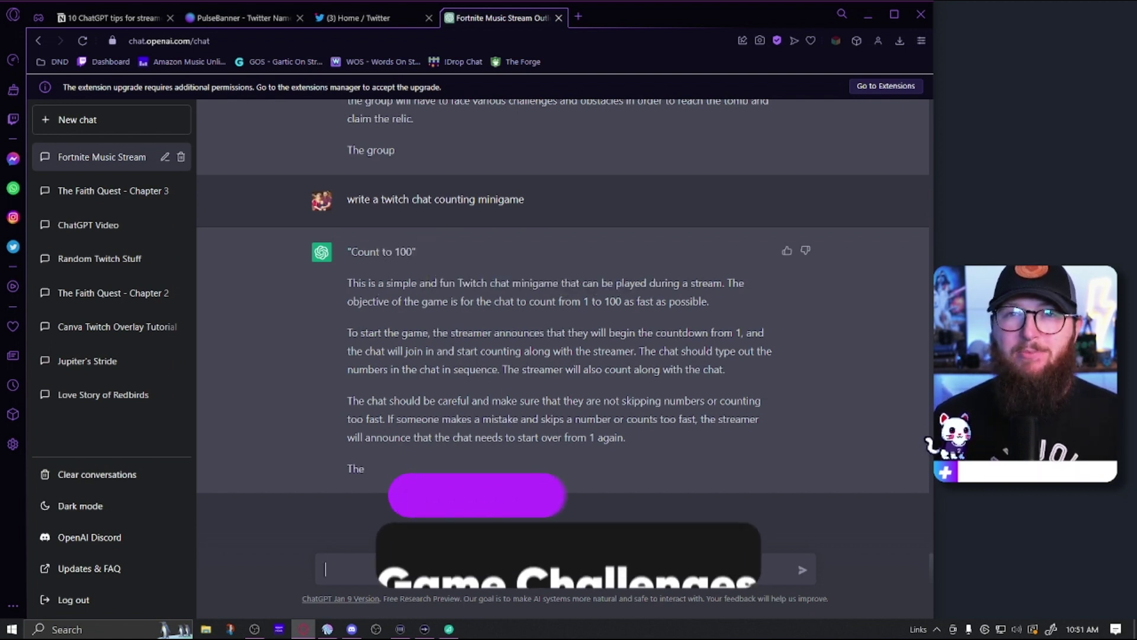
# - Ask ChatGPT to 'Write 5 D&D game challenges', correcting the typo first
pyautogui.write('Write')
pyautogui.write(' 5 l')
pyautogui.write('&D game challenged')
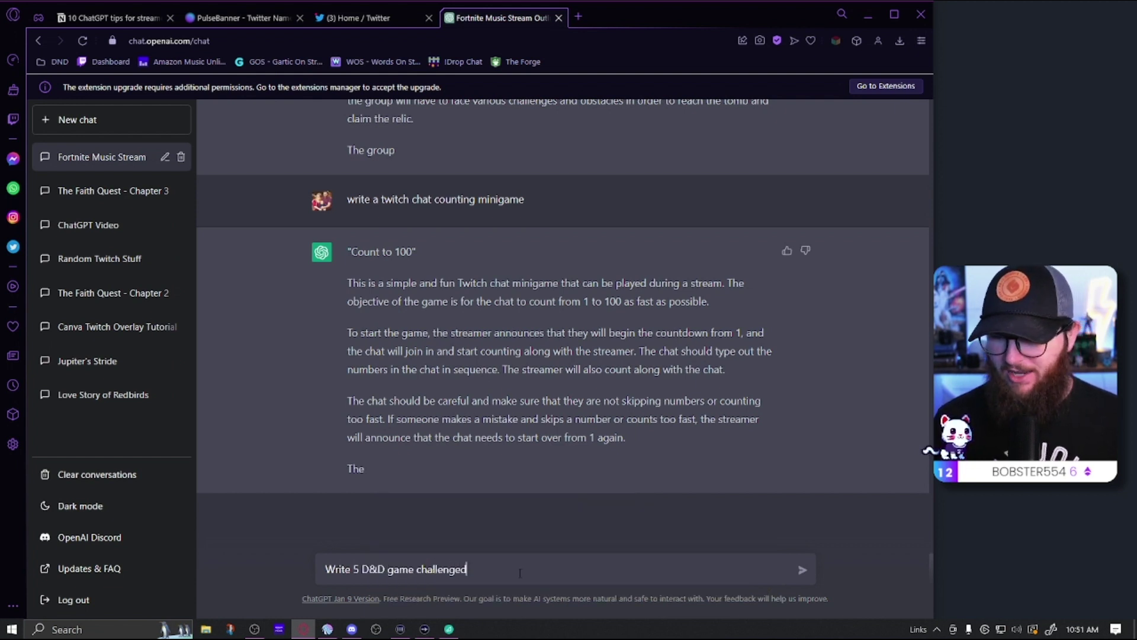
pyautogui.press('BackSpace')
pyautogui.write('s')
pyautogui.press('Return')
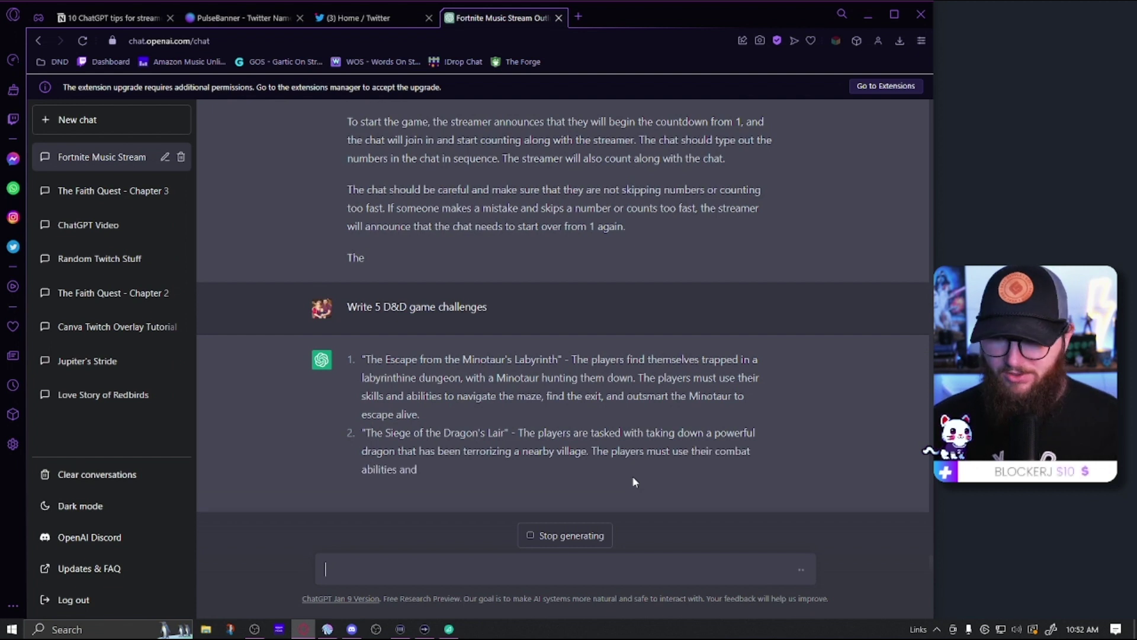
# - Cut the D&D reply off after two challenges and request 5 Fortnite game challenges
pyautogui.click(605, 536)
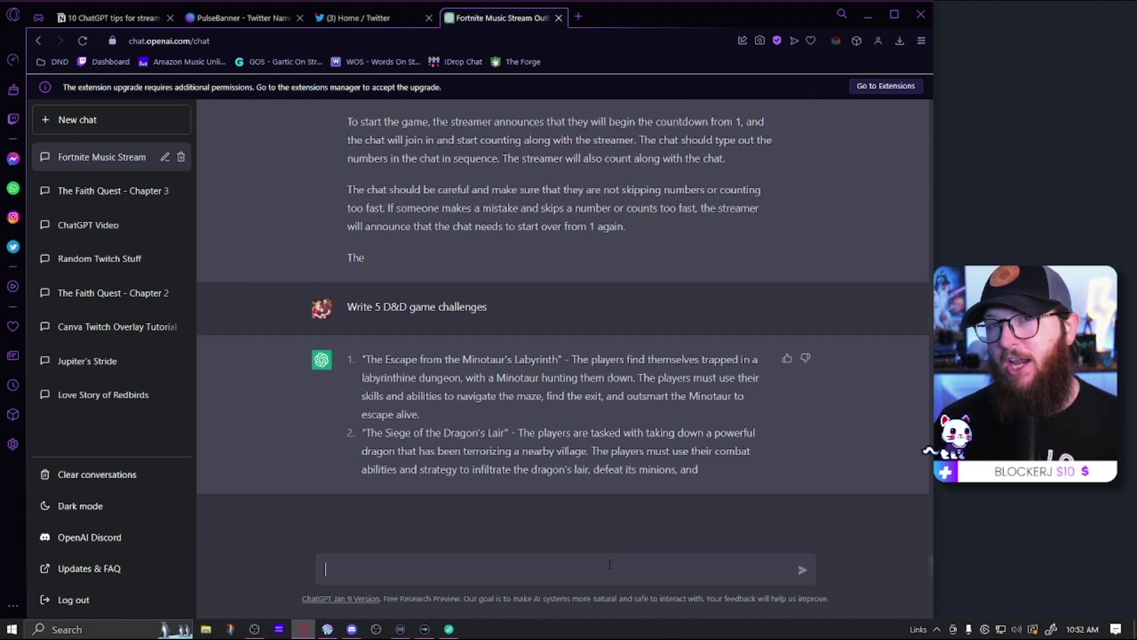
pyautogui.write('write 5 fortnite game challenges')
pyautogui.press('Return')
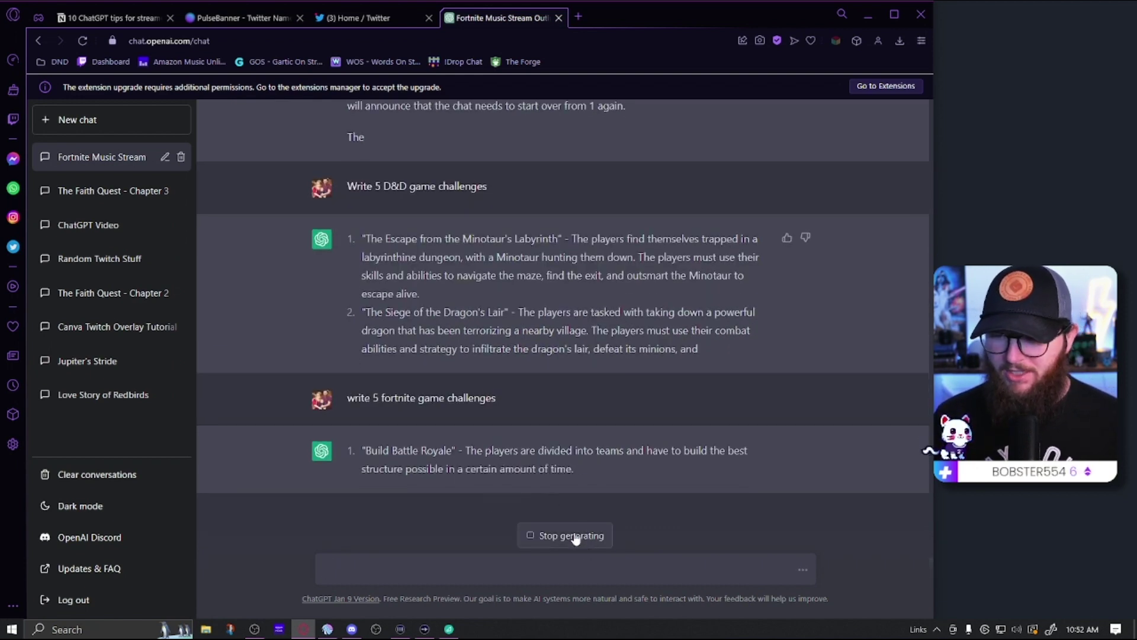
# - Stop the Fortnite list after Build Battle Royale and ask for a Fortnite challenge to complete
pyautogui.click(572, 537)
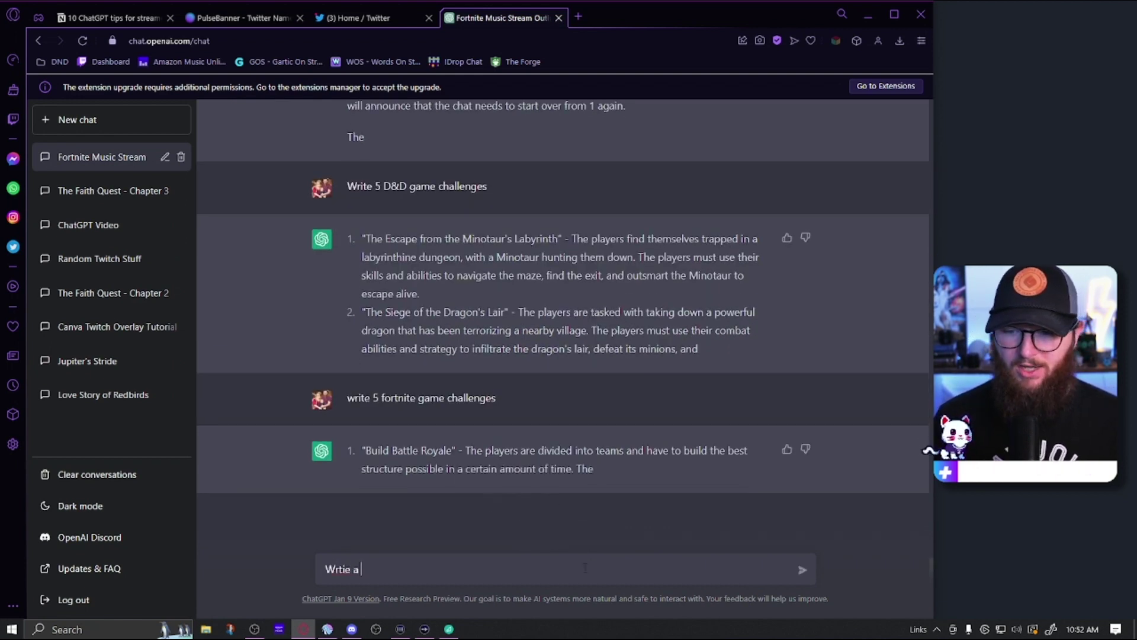
pyautogui.write('Write a challenge I have to complete in fortnite')
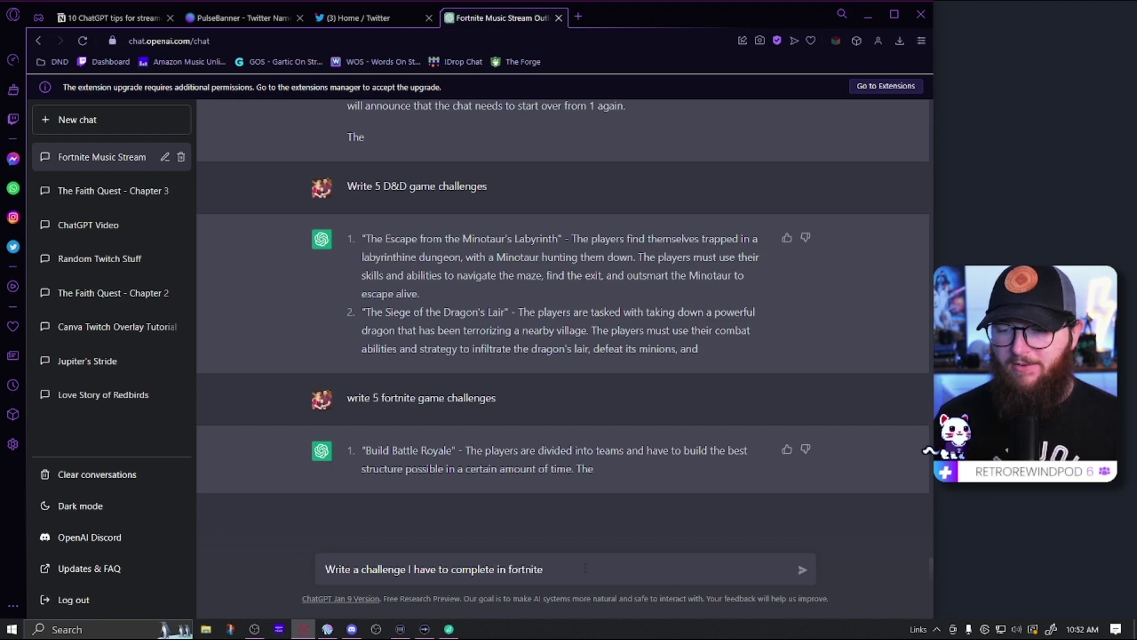
pyautogui.press('Return')
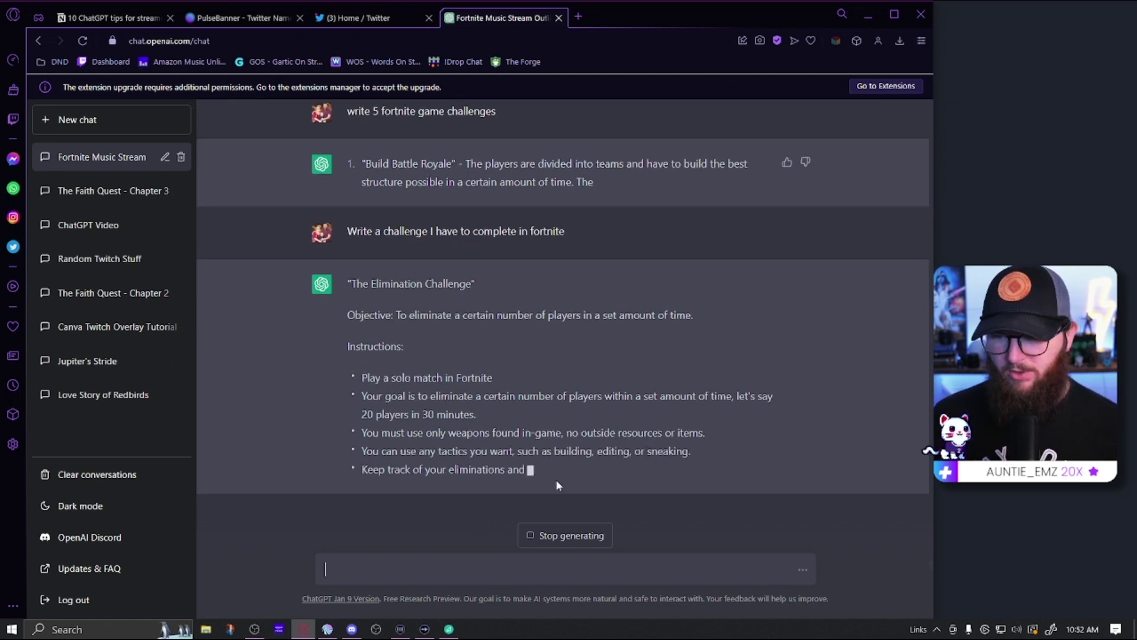
pyautogui.click(564, 535)
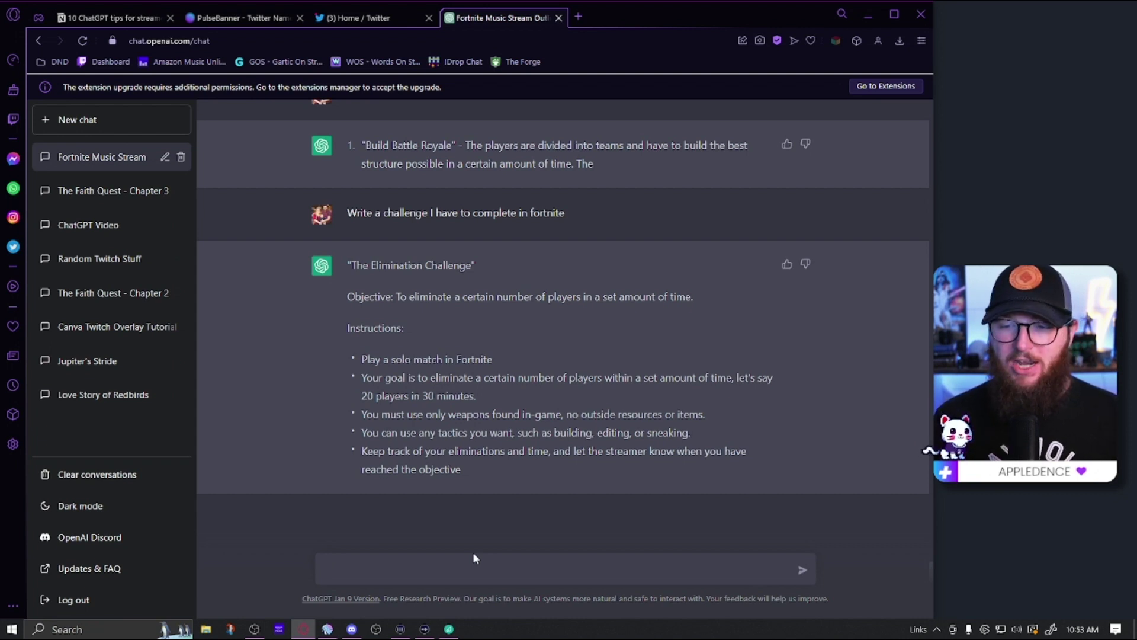
# - Ask for a random vegetable, a random US state and a number between 1-25
pyautogui.write('pick 1 random vegeta')
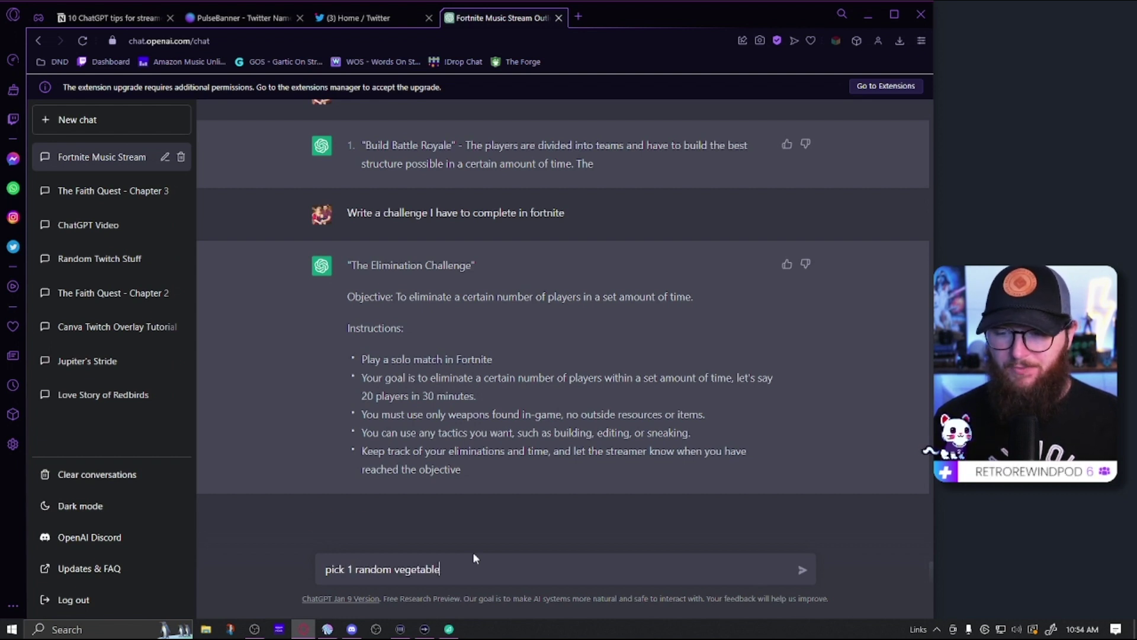
pyautogui.write('ble')
pyautogui.press('Return')
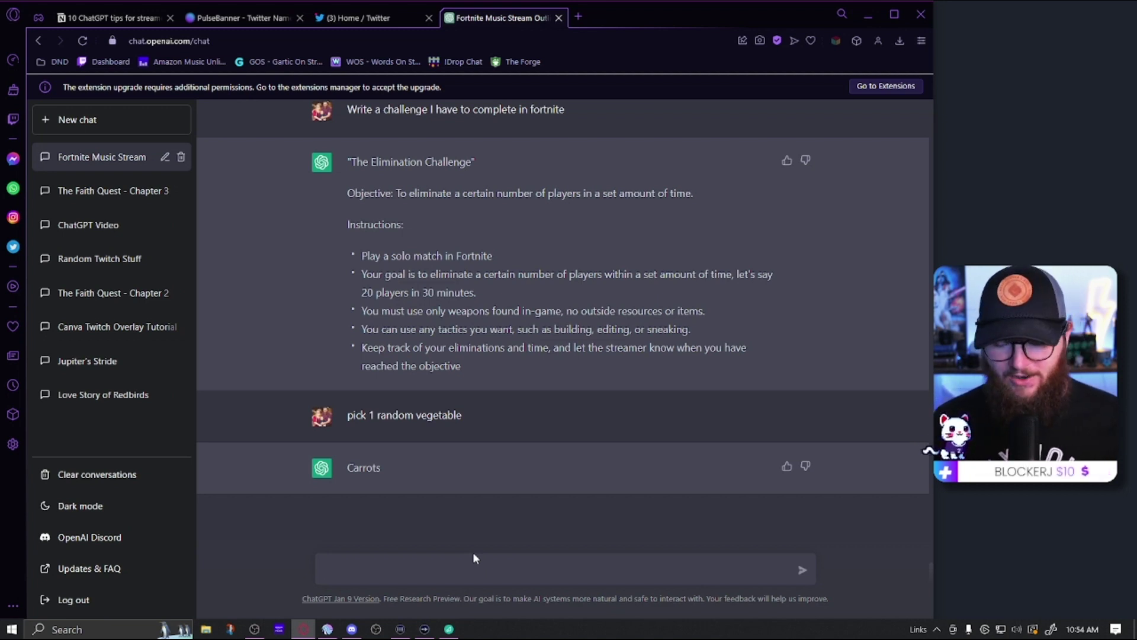
pyautogui.write('pick a random us state')
pyautogui.press('Return')
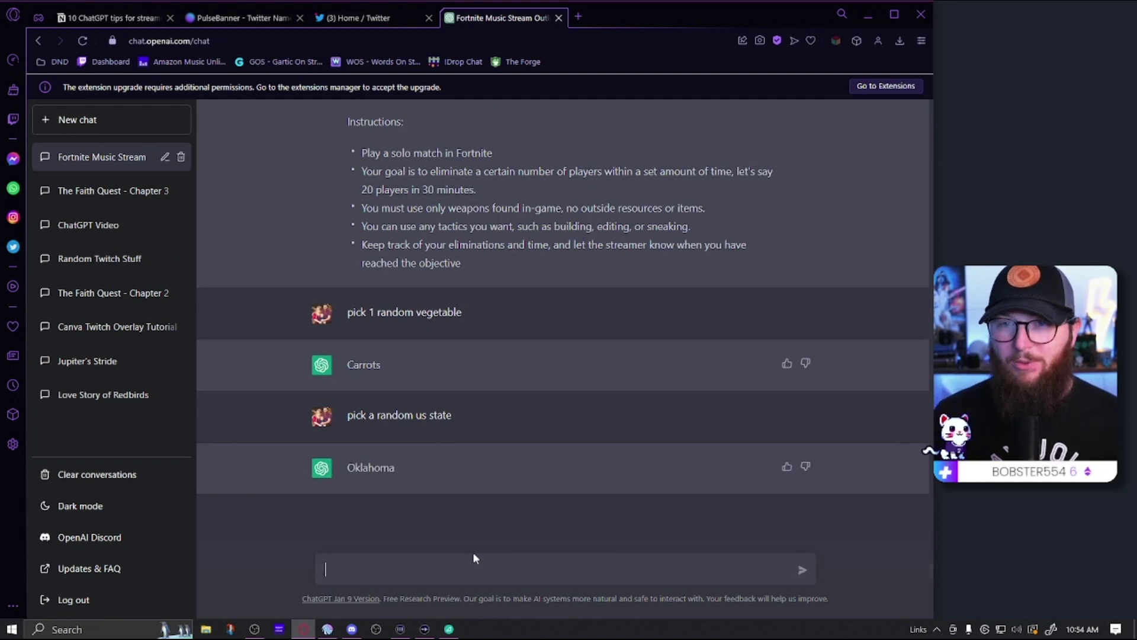
pyautogui.write('pick a number between 1-25')
pyautogui.press('Return')
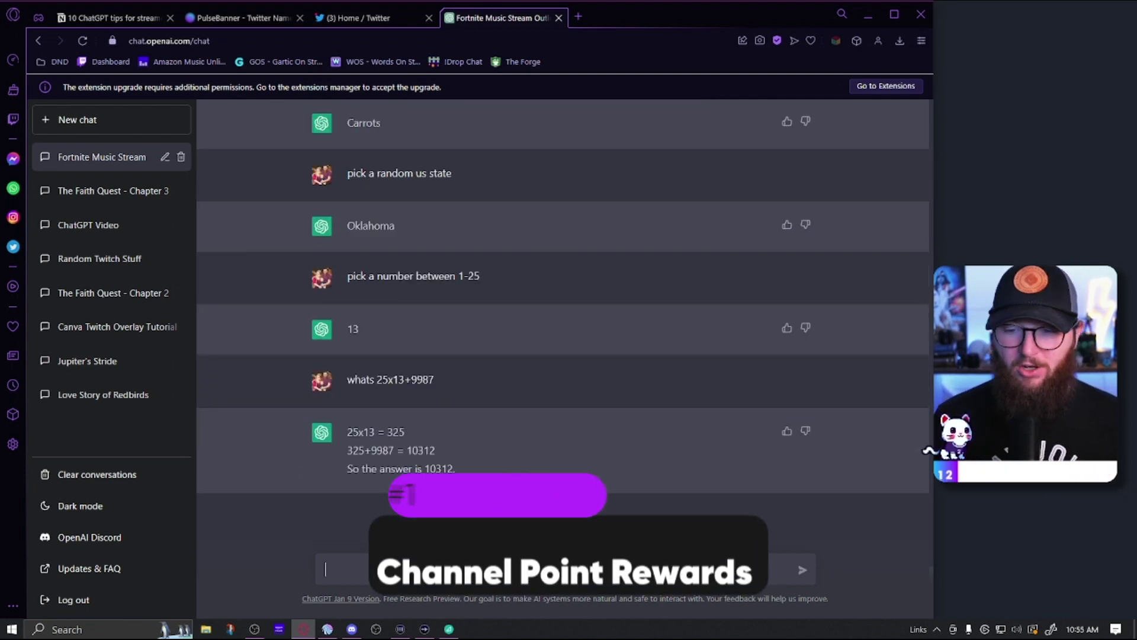
# - Request 10 Twitch channel point reward ideas, fixing the misspelled 'ideas' before sending
pyautogui.write('ive me 10 twitch channel')
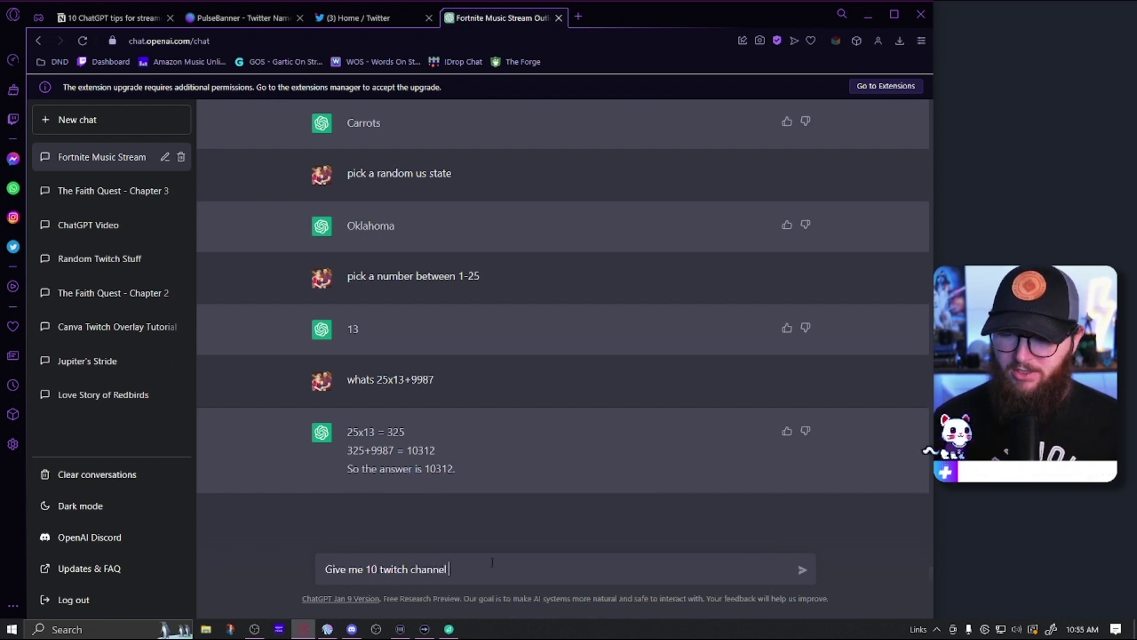
pyautogui.write(' point reward dieas')
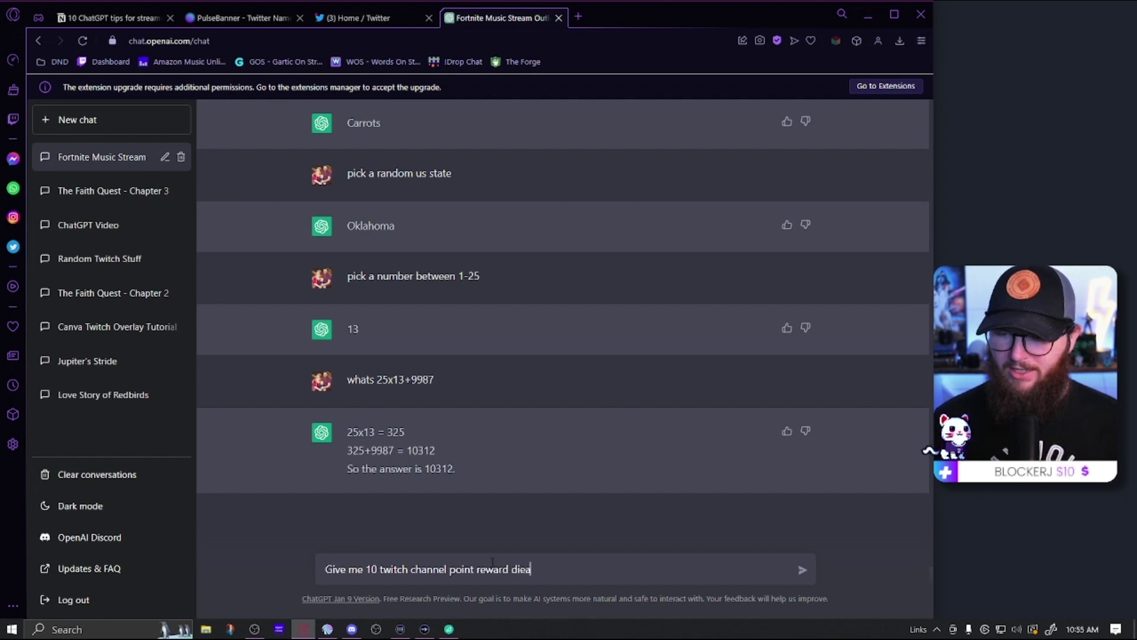
pyautogui.press('BackSpace')
pyautogui.press('BackSpace')
pyautogui.press('BackSpace')
pyautogui.write('ideas')
pyautogui.press('Return')
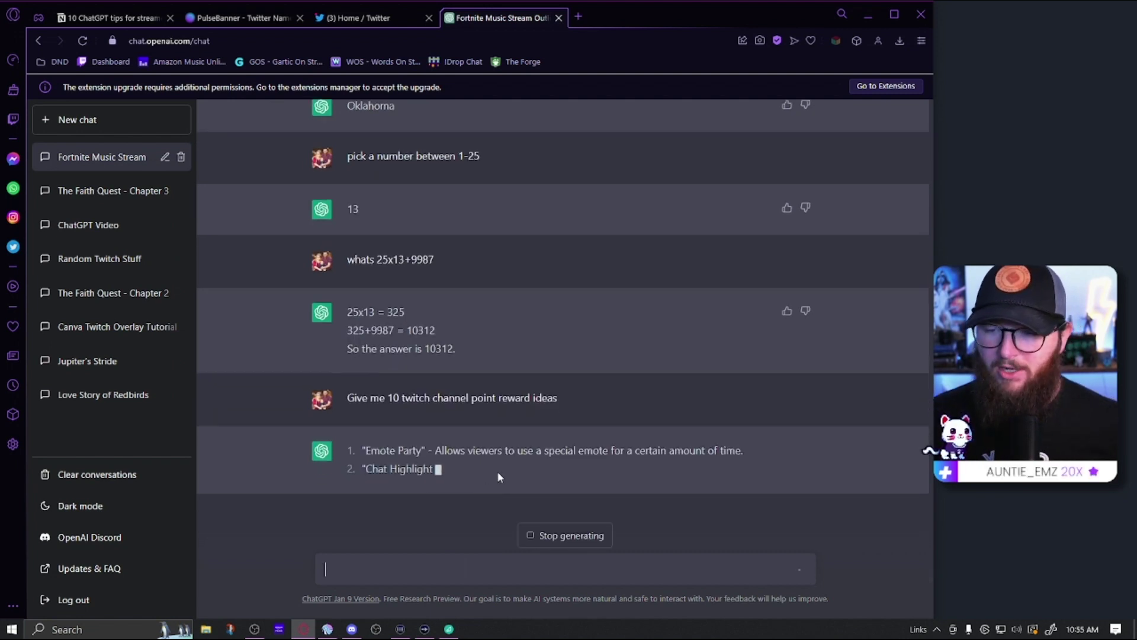